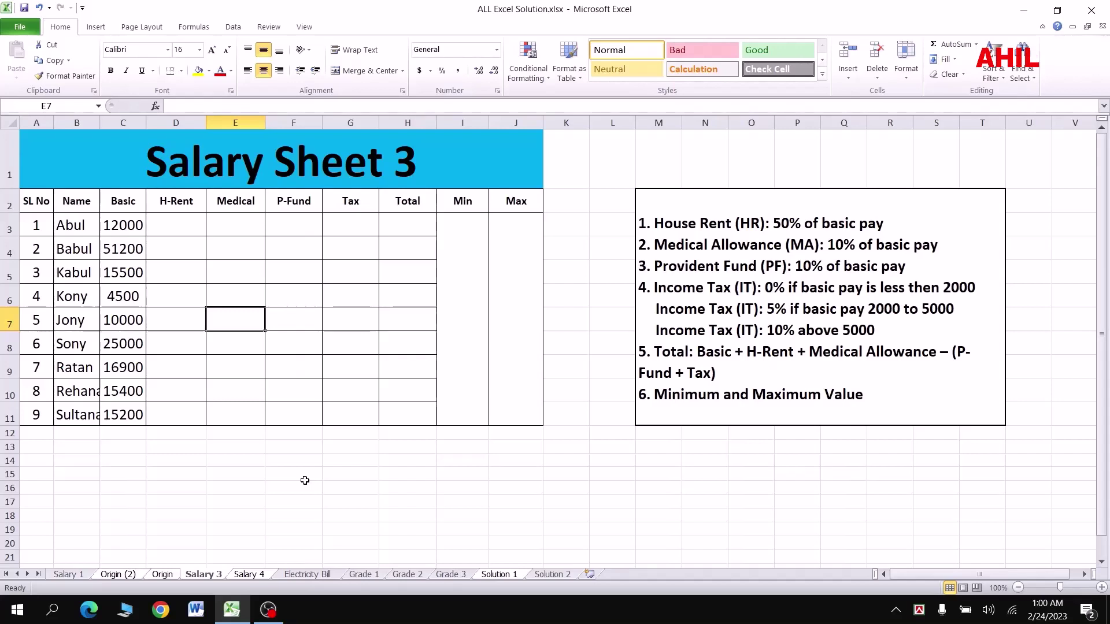
Select the Salary Sheet 3 table and the box of calculation rules
left_click_drag(278, 162, 273, 309)
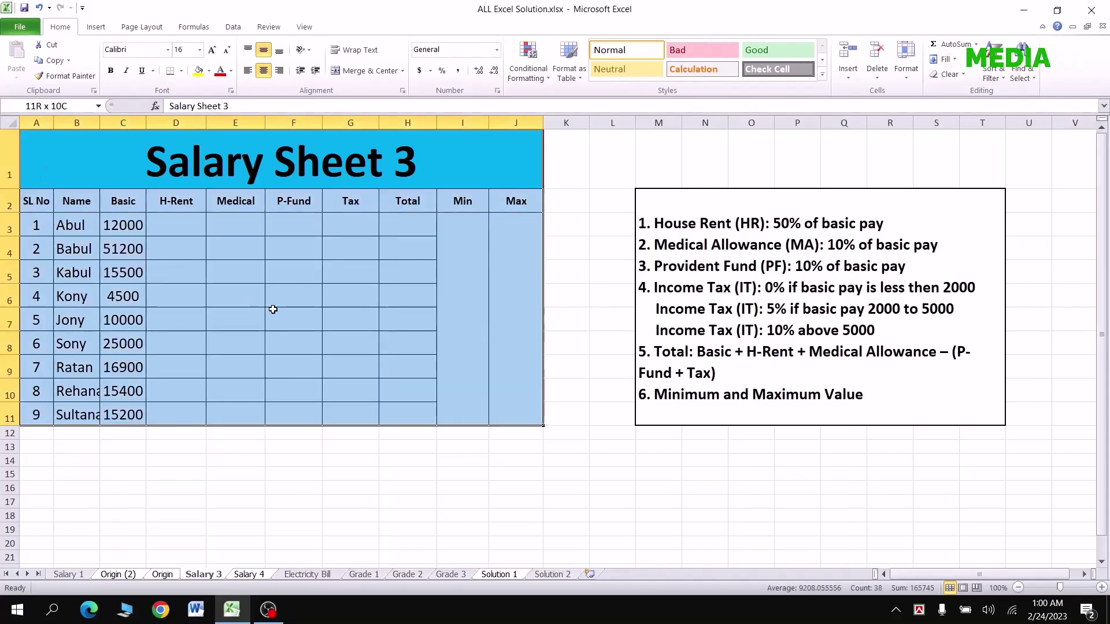
left_click(700, 256)
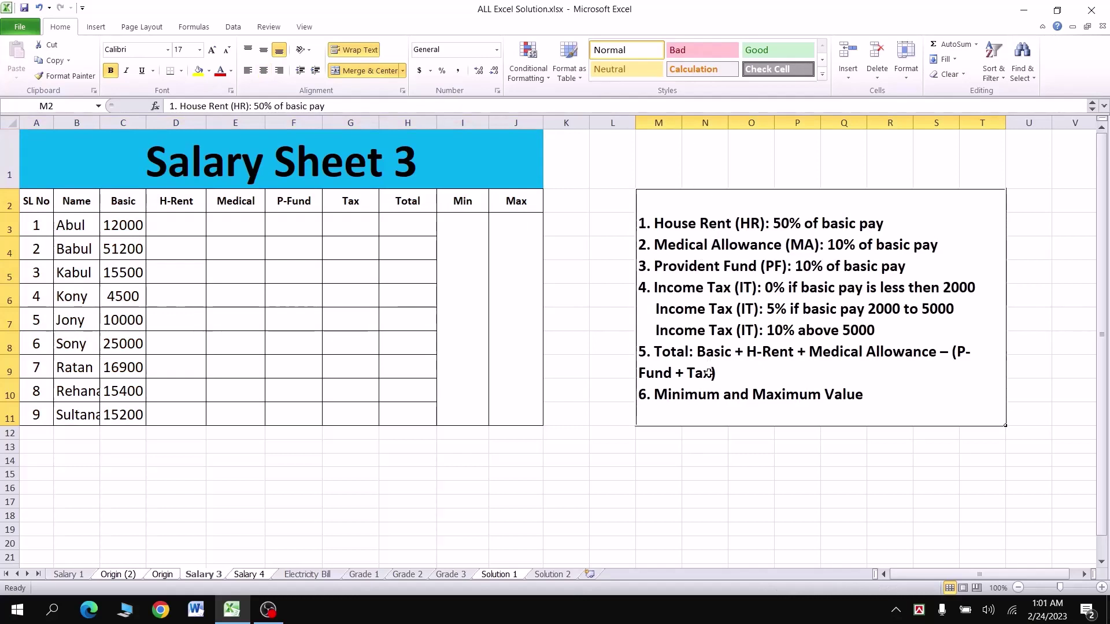
left_click(178, 226)
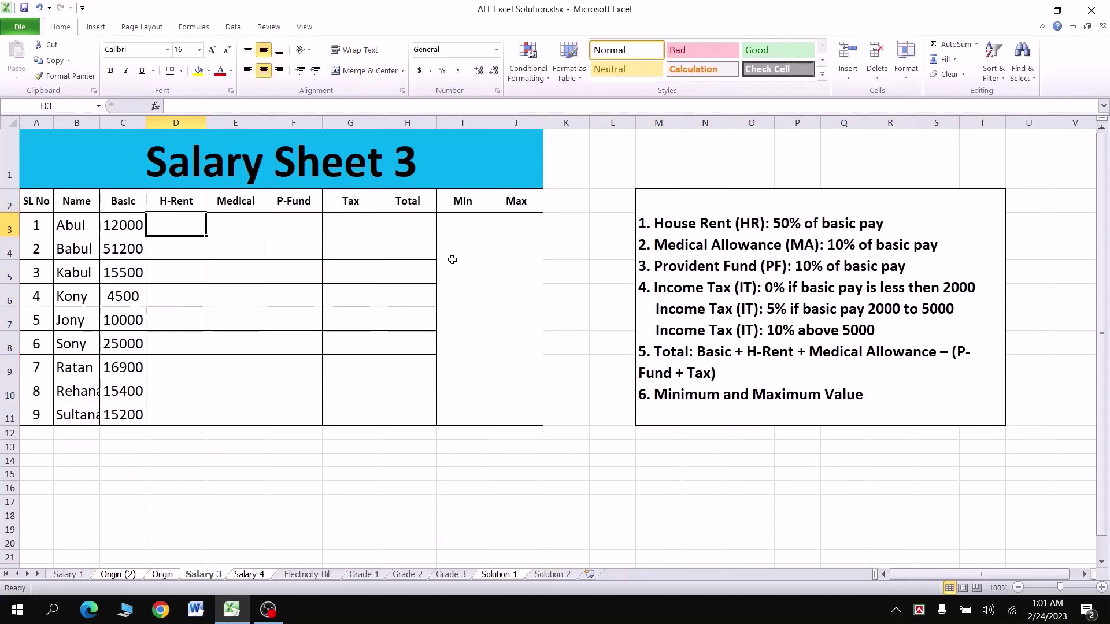
Enter =C3*50% in D3 and fill it down to D11 for every employee's H-Rent
type("=")
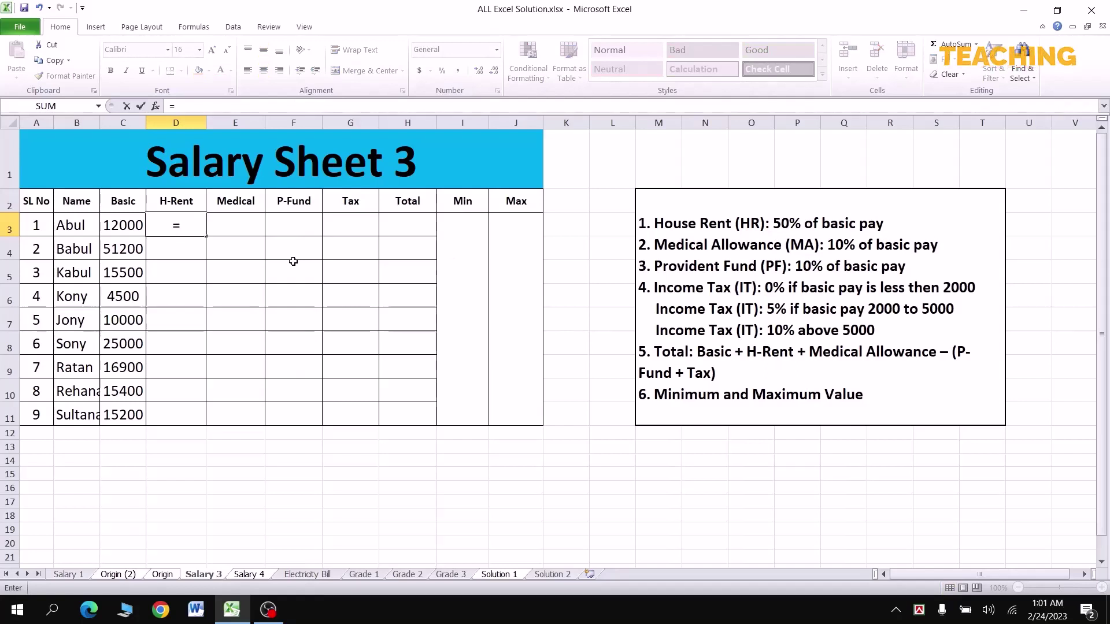
left_click(126, 226)
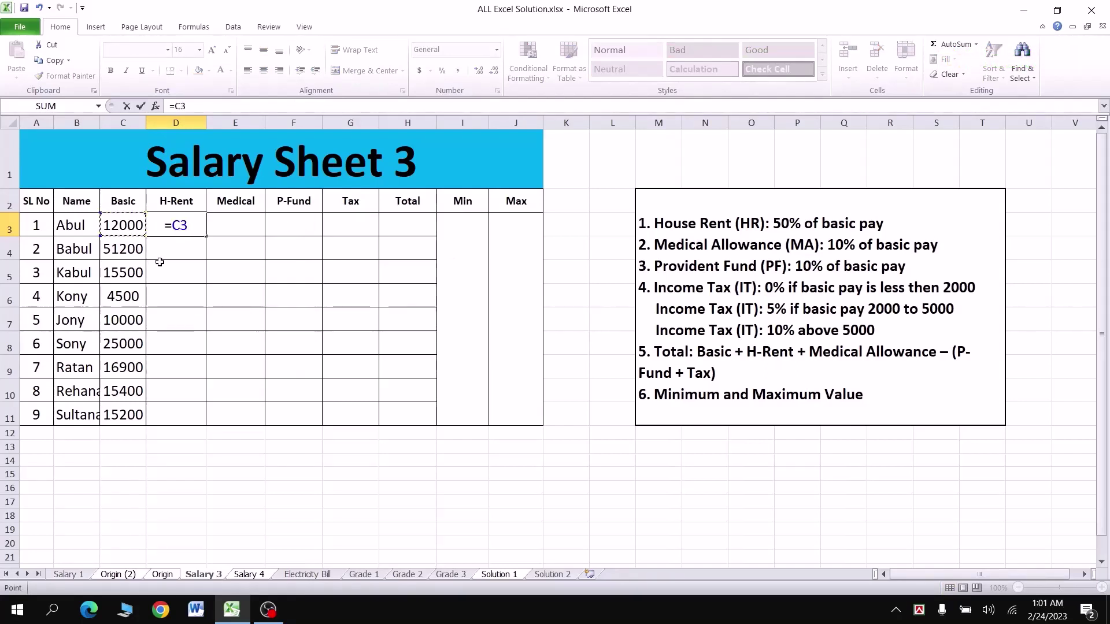
type("*50")
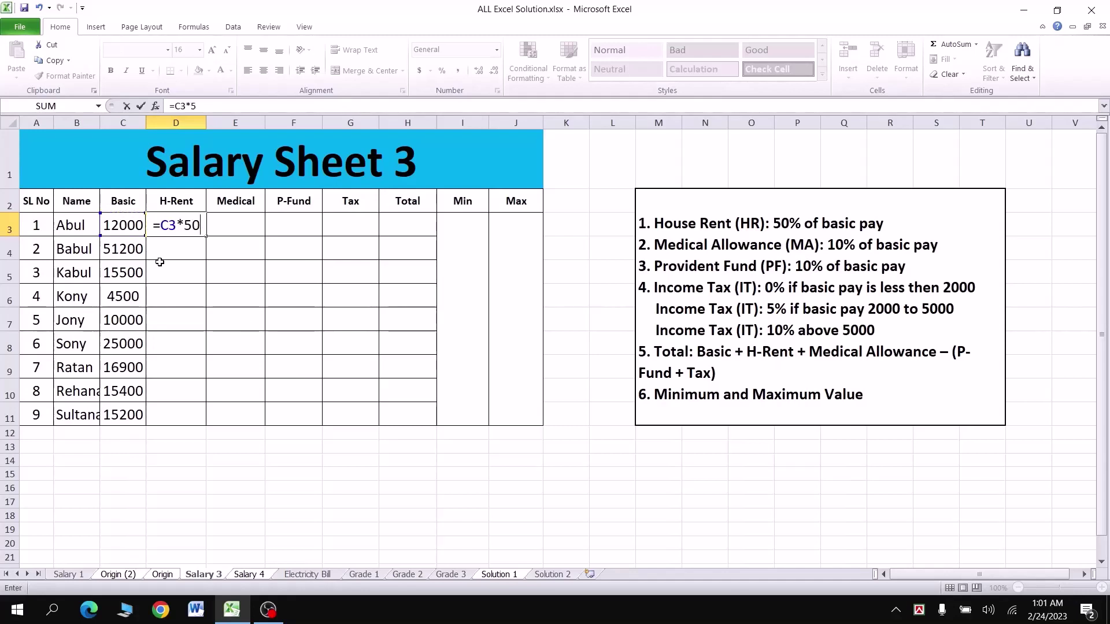
type("%")
key("Return")
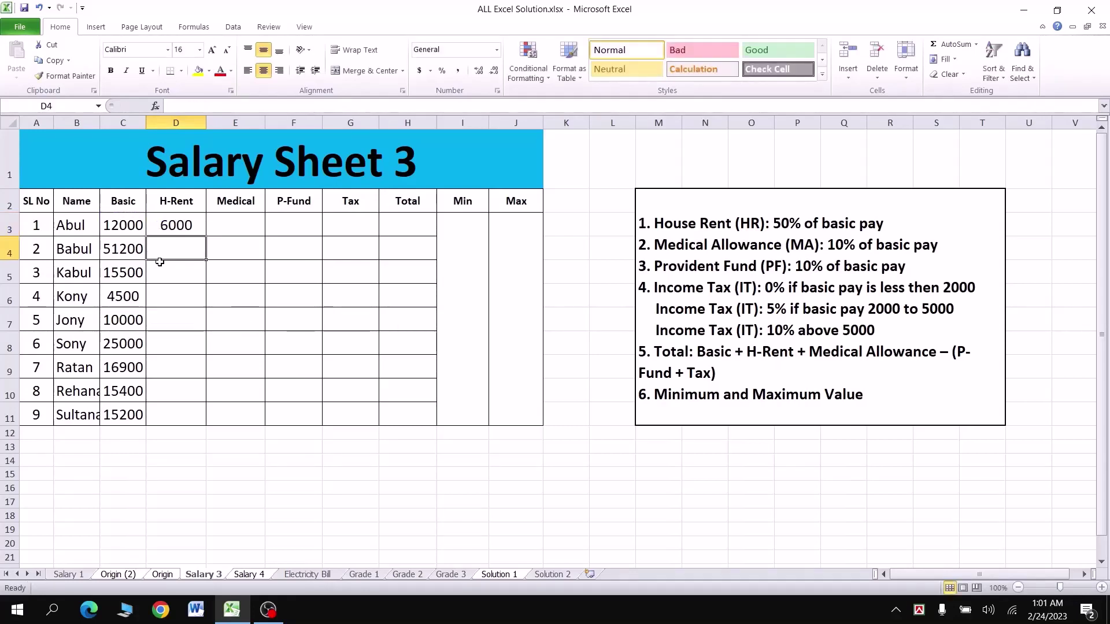
left_click(199, 224)
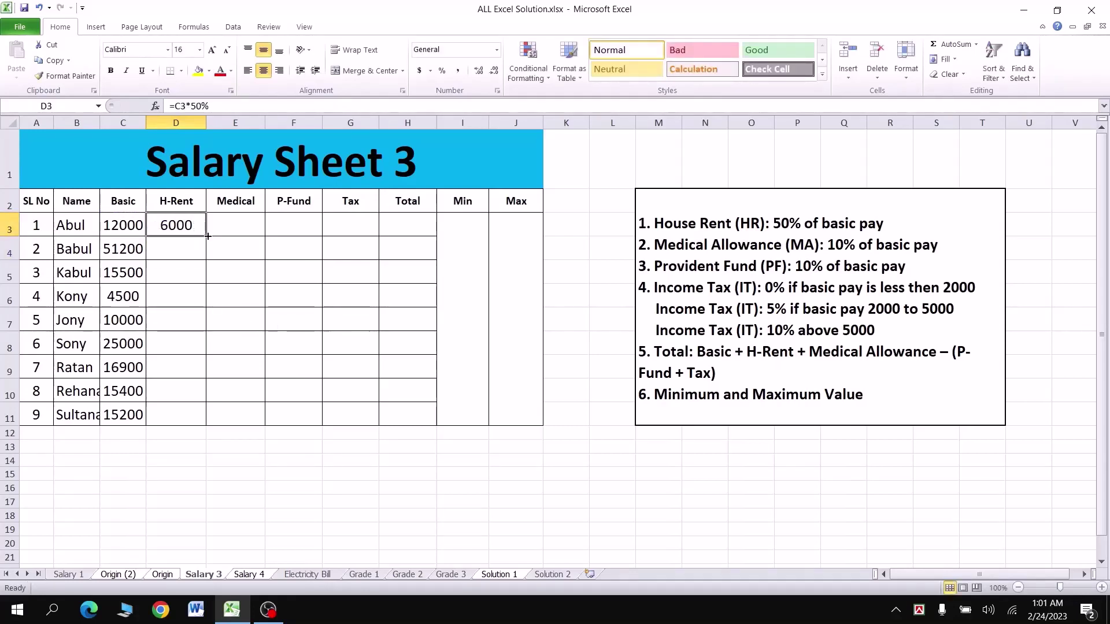
left_click_drag(206, 236, 206, 426)
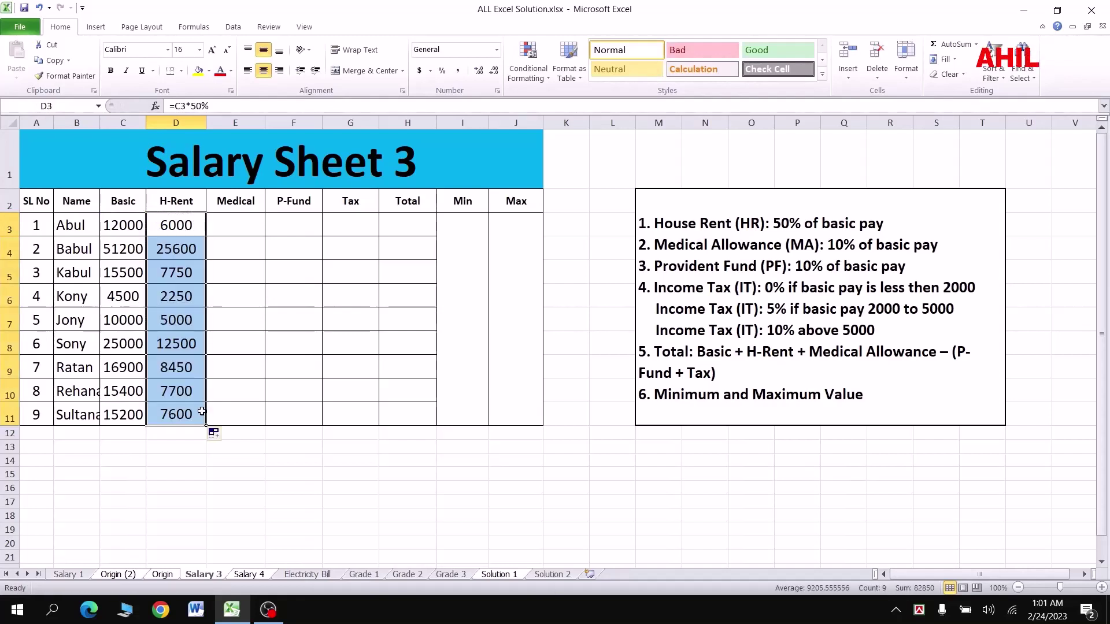
left_click(250, 230)
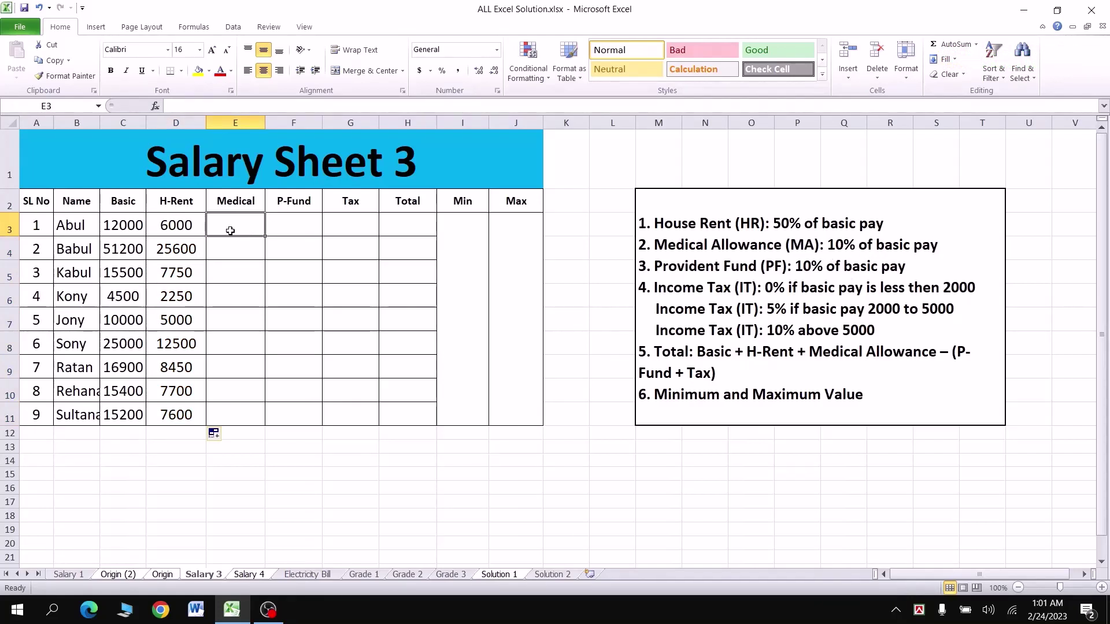
Enter =C3*10% in E3 and fill it down to E11, giving Medical values 1200 to 1520
type("=")
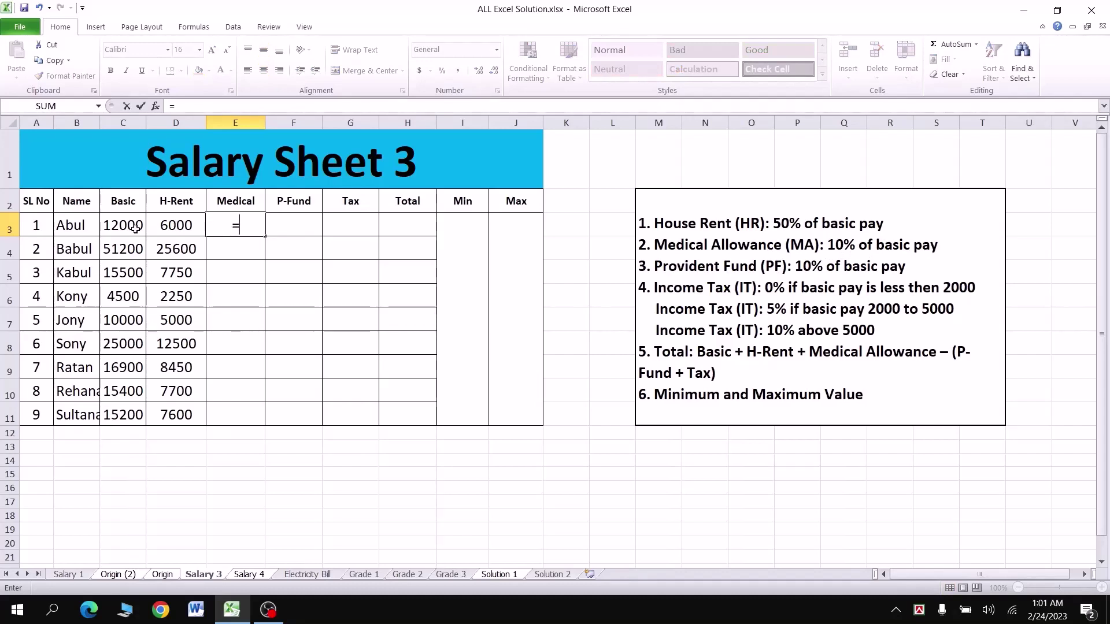
left_click(135, 229)
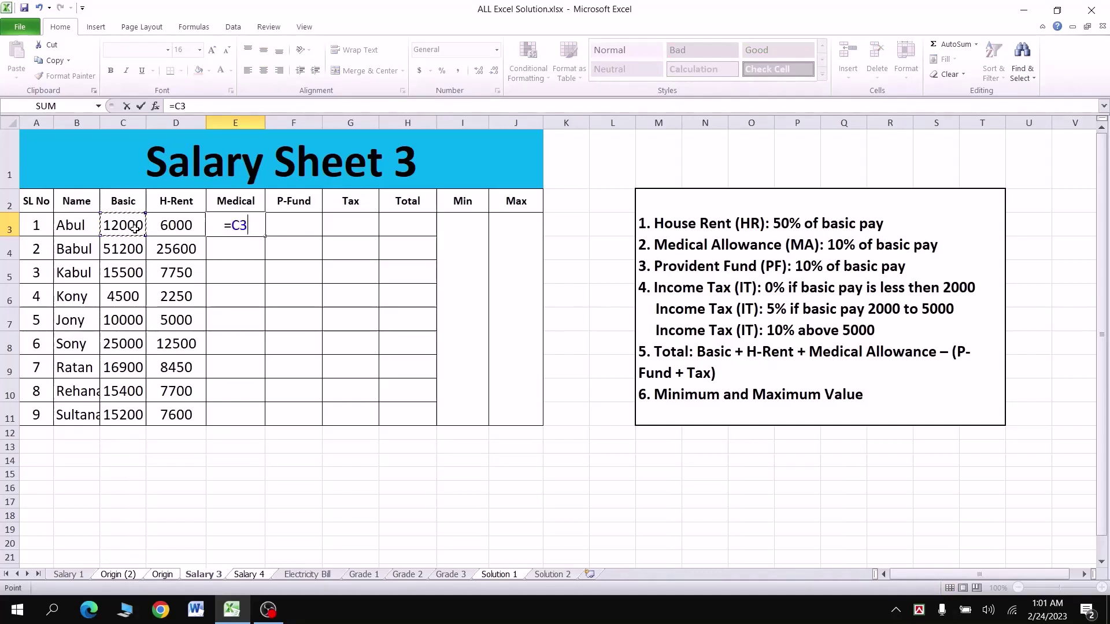
type("*")
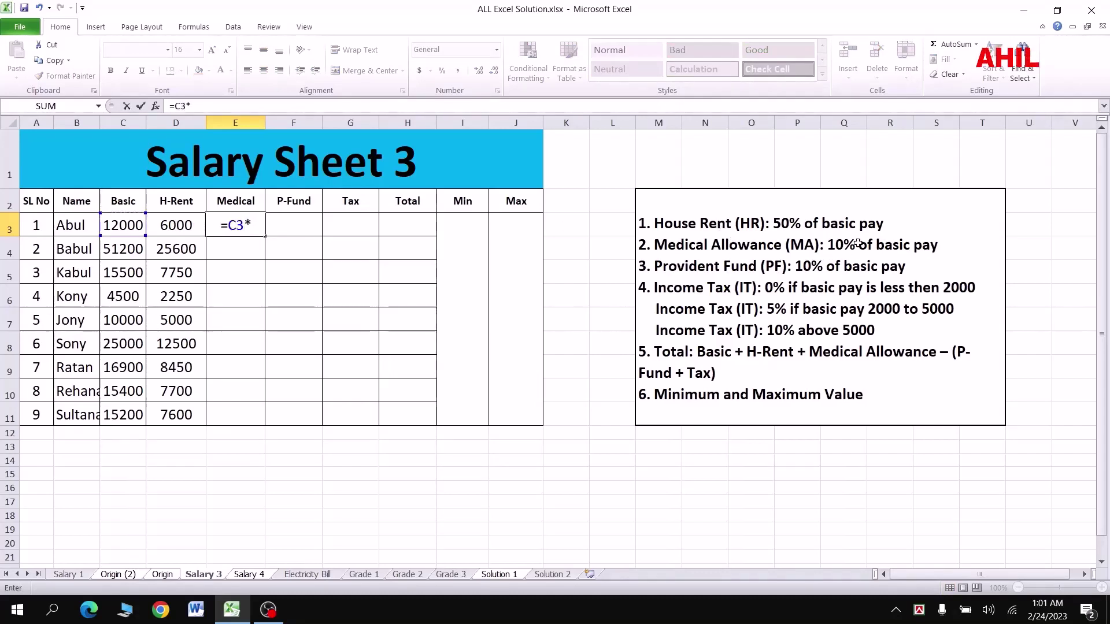
type("10")
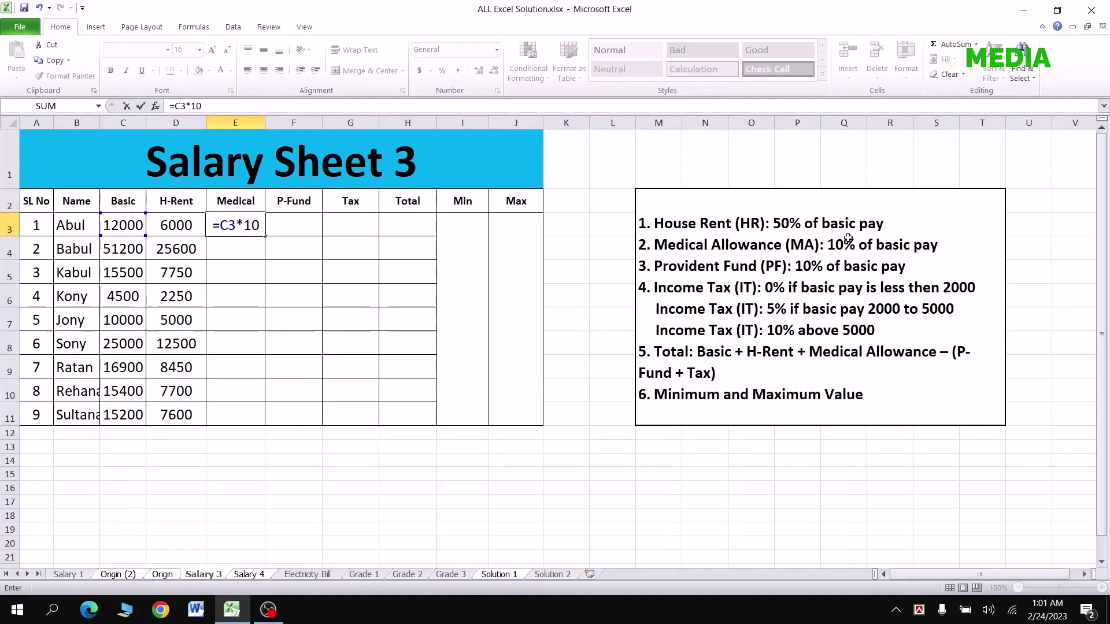
type("%")
key("Return")
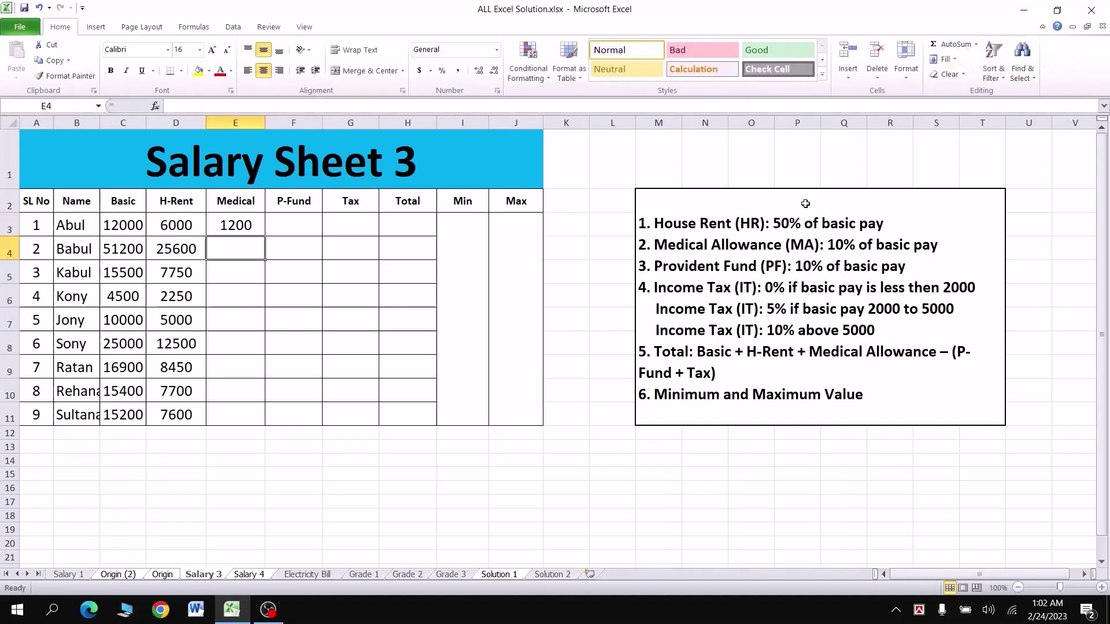
left_click(245, 229)
left_click_drag(264, 236, 266, 427)
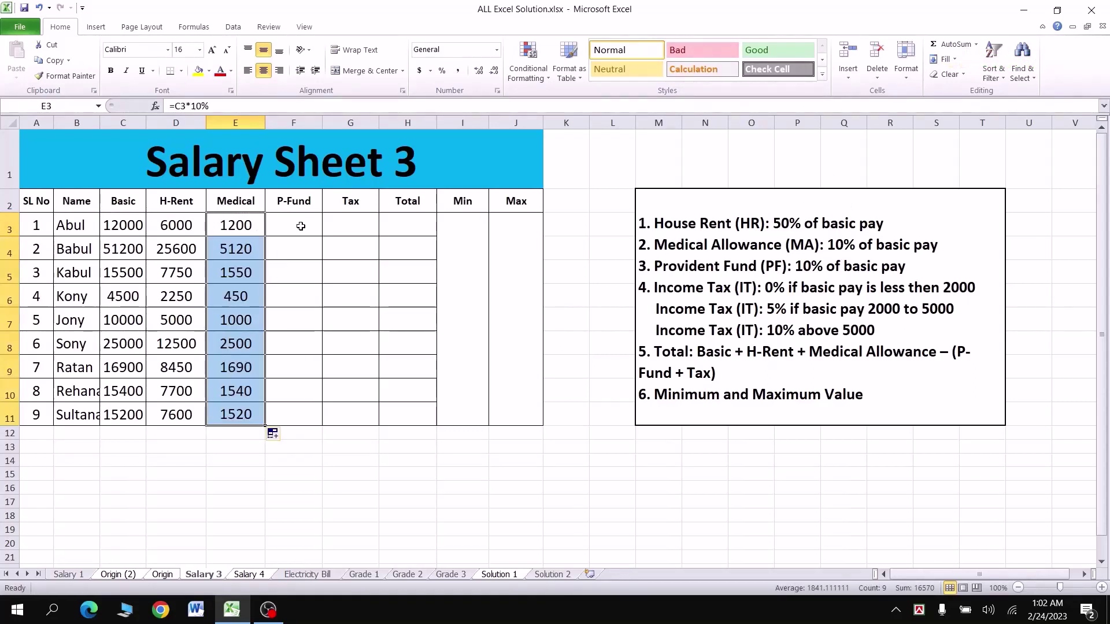
left_click(301, 226)
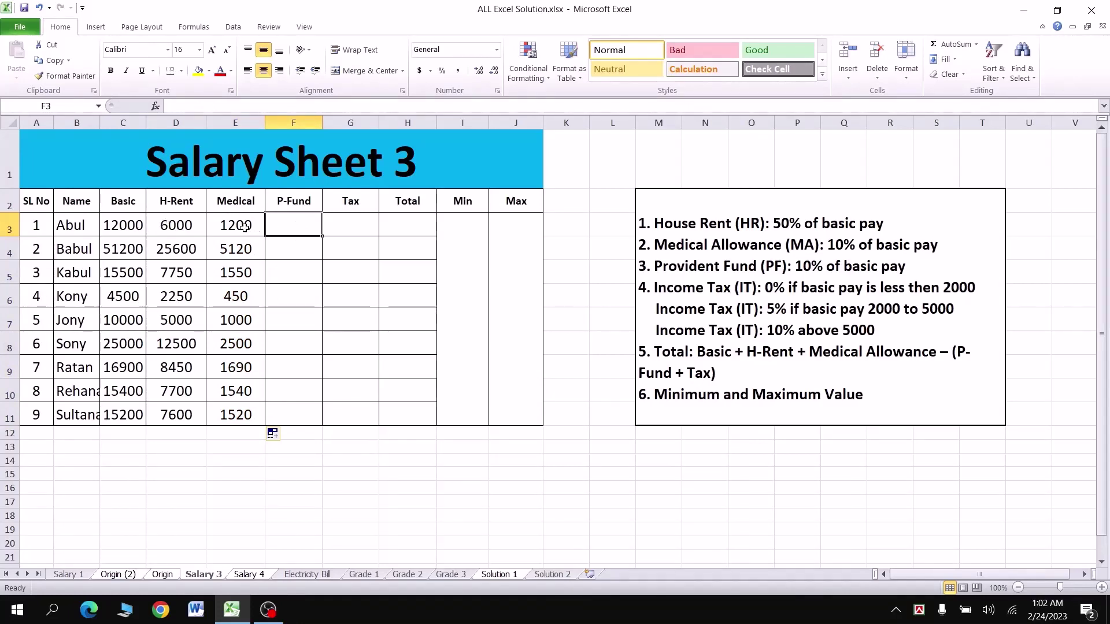
Enter =C3*10% in F3 and fill it down through F11 for the P-Fund column
type("=")
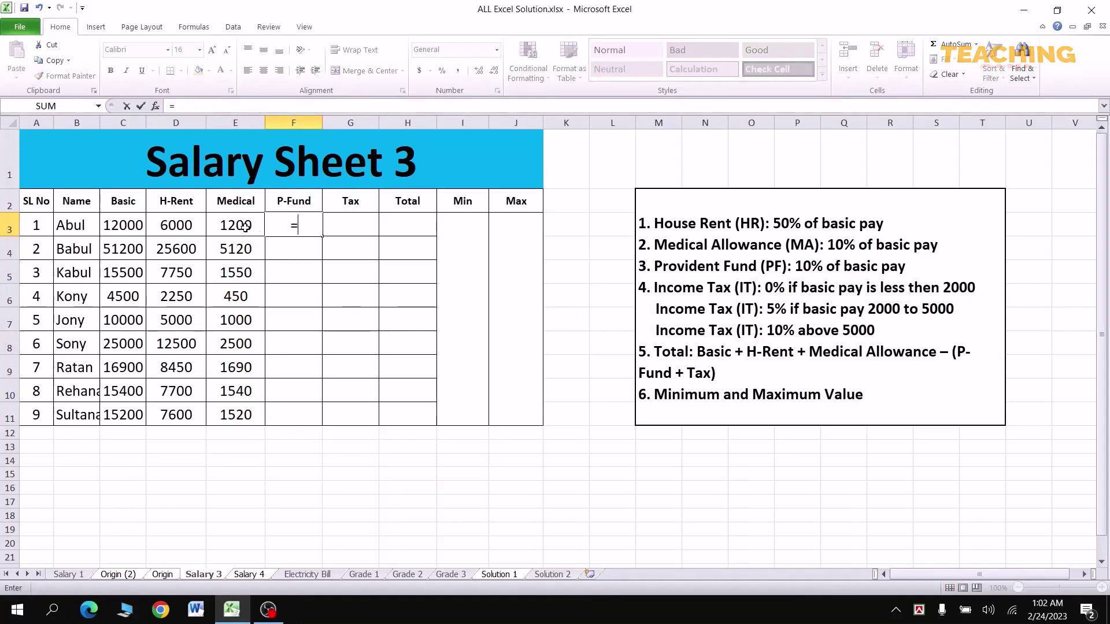
left_click(132, 225)
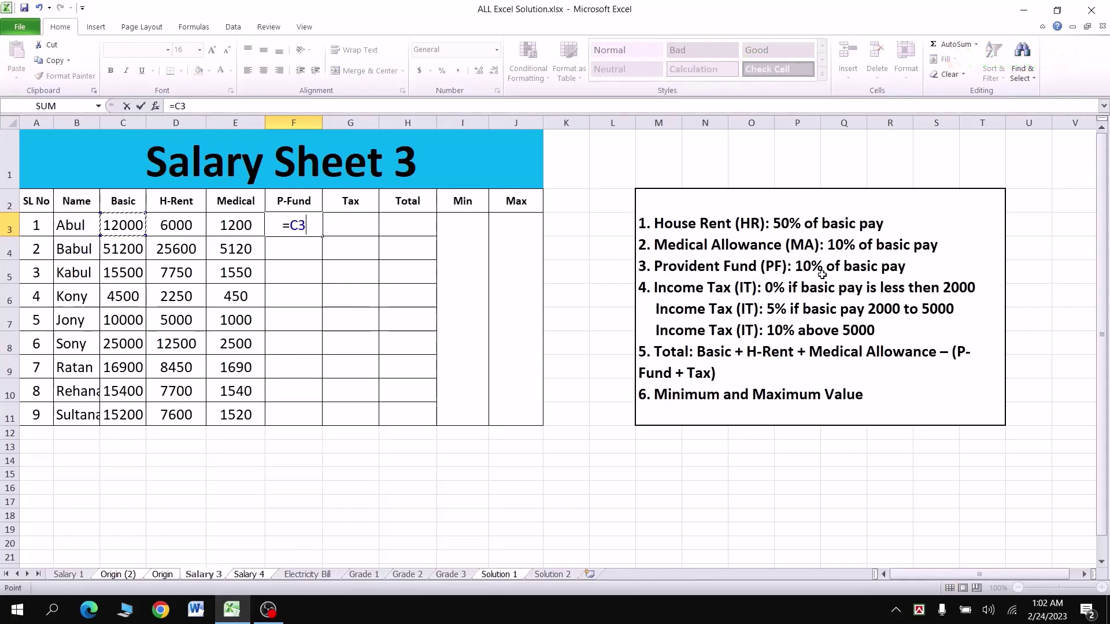
type("*")
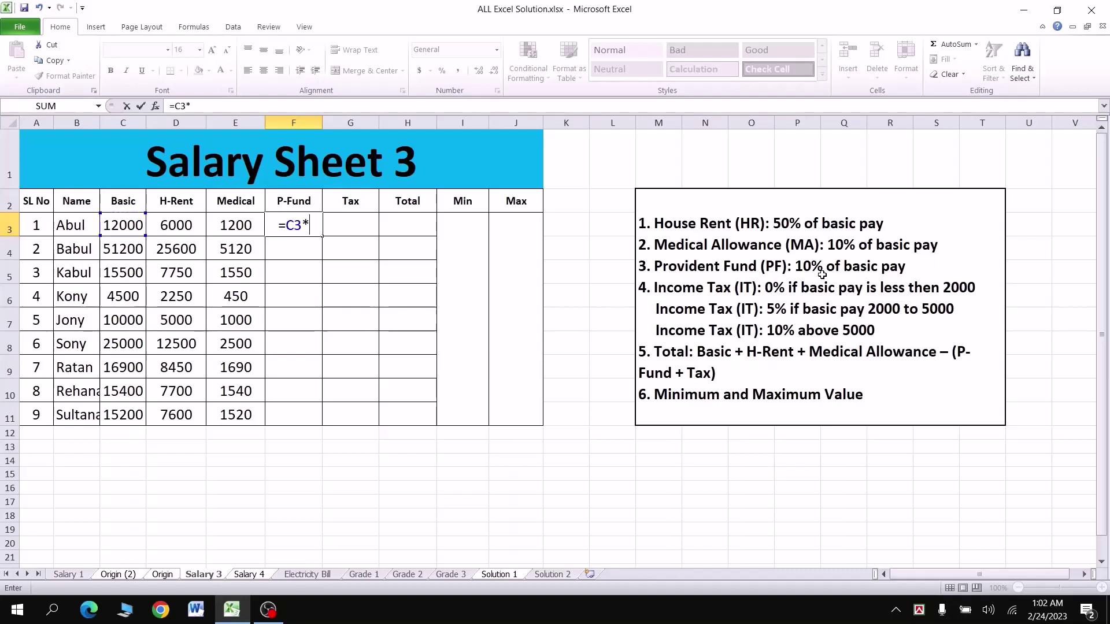
type("10%")
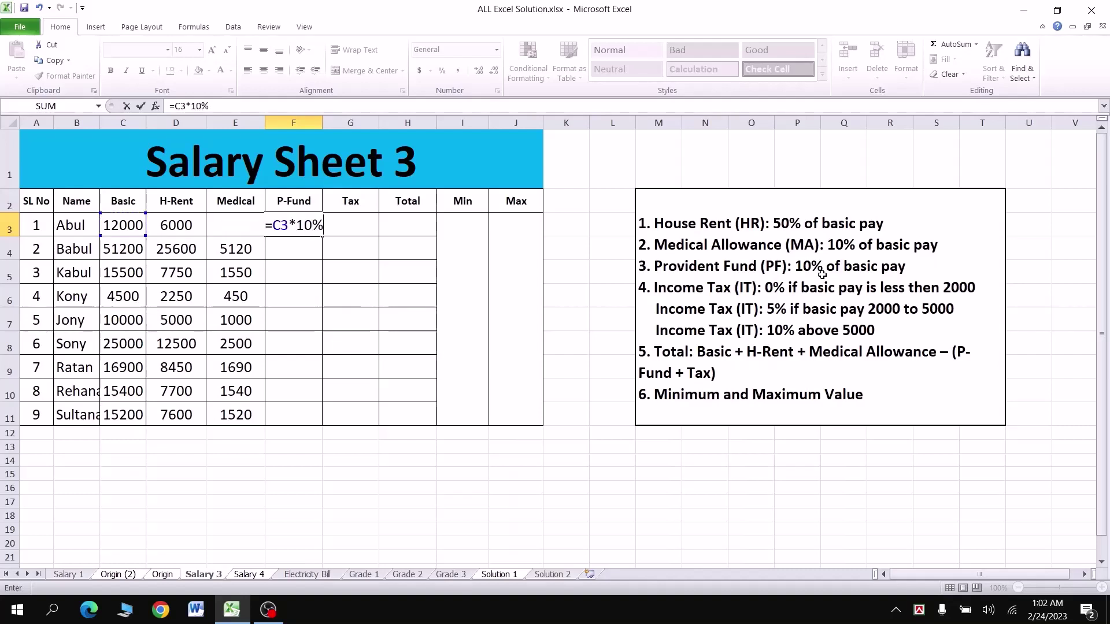
key("Return")
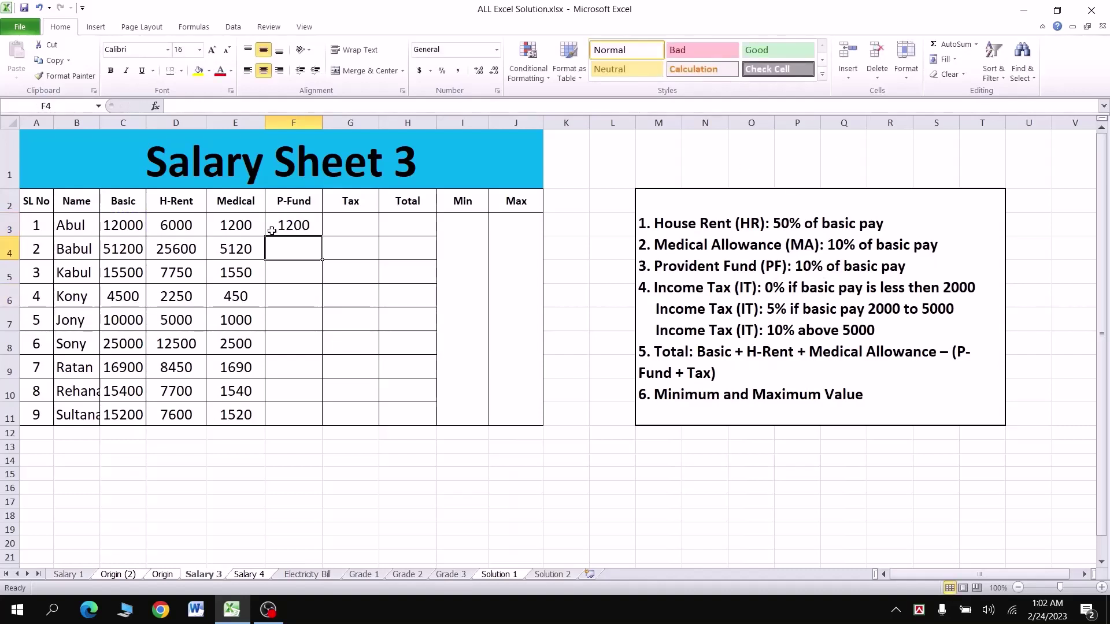
left_click(303, 227)
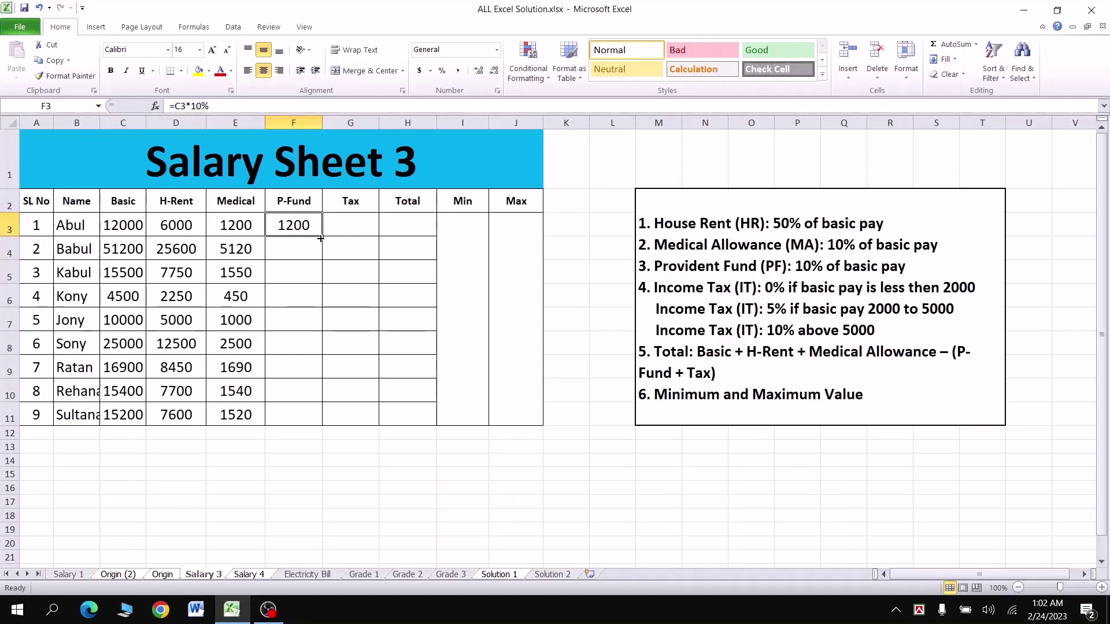
left_click_drag(320, 237, 317, 421)
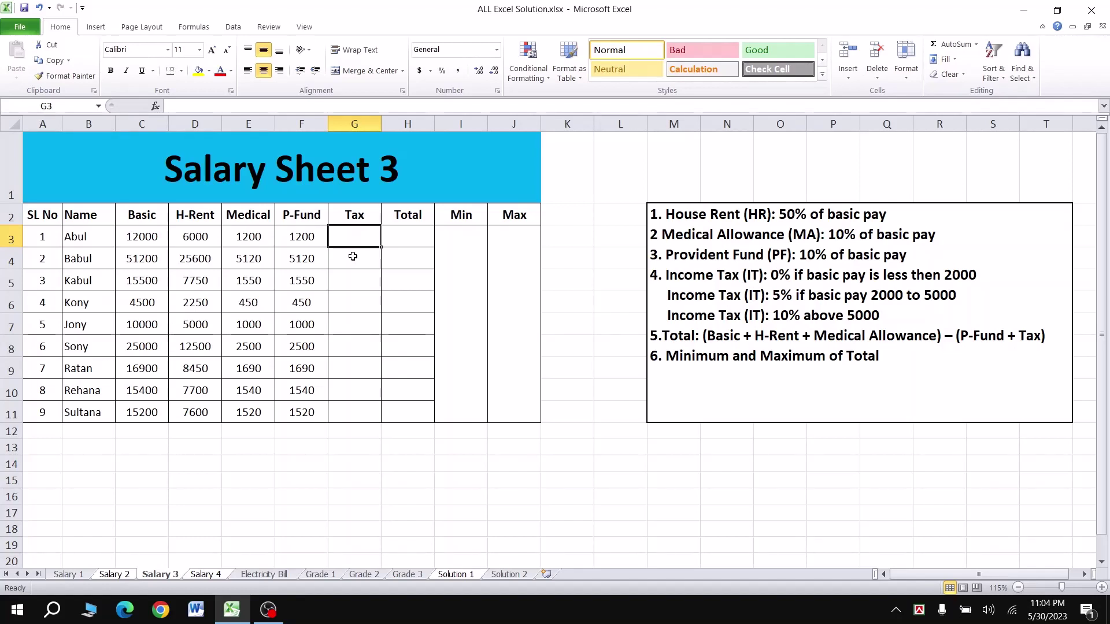
Begin G3's Tax formula as =IF(C3<2000, testing the first employee's basic pay
type("=")
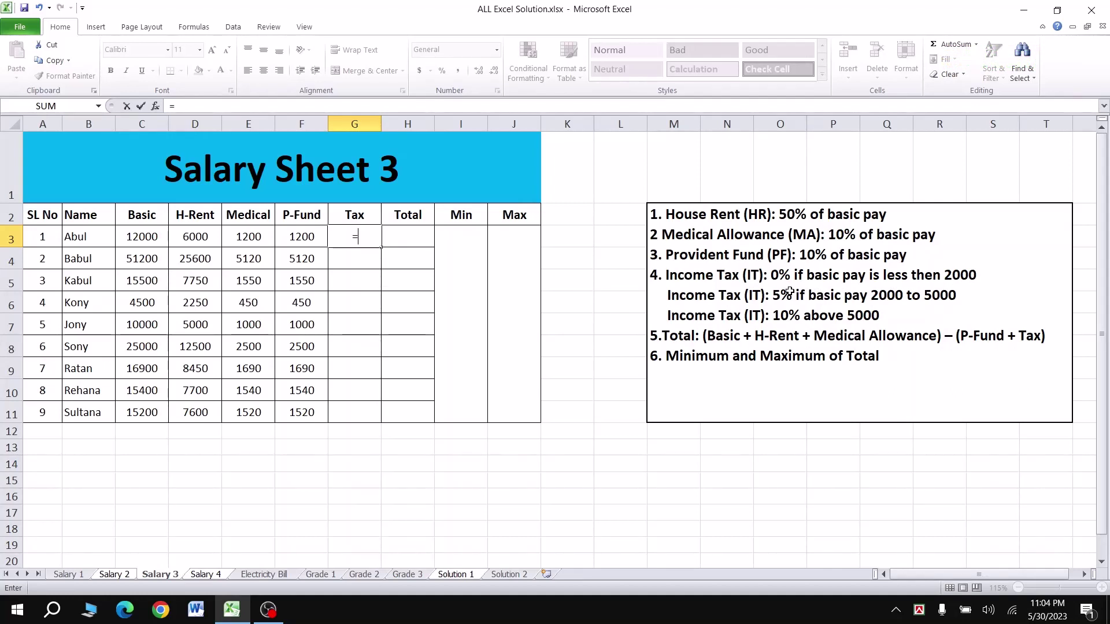
type("i")
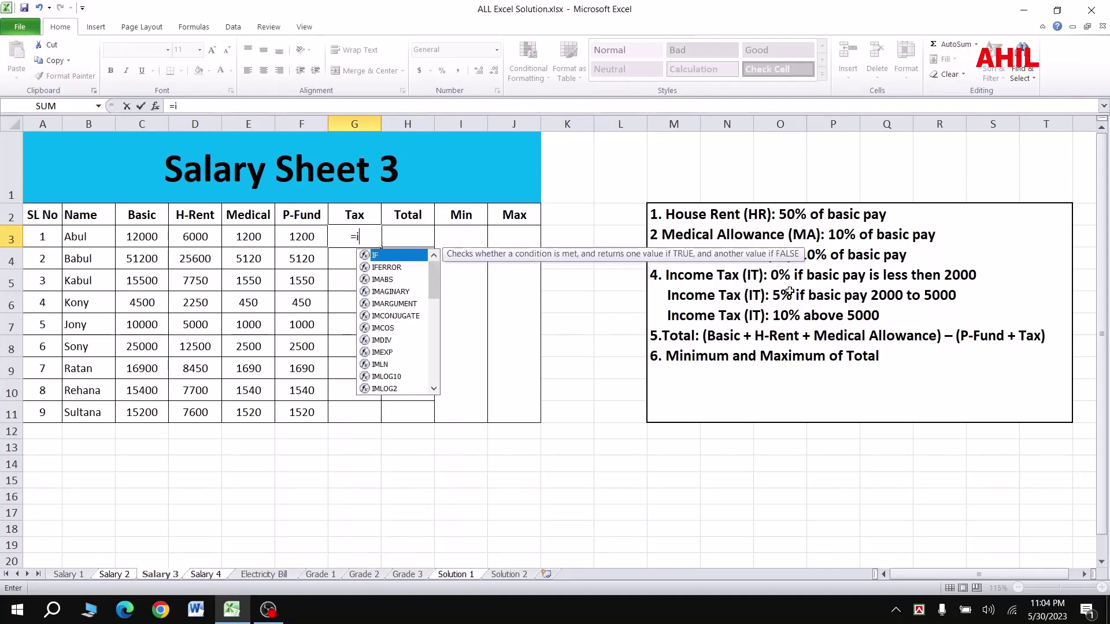
type("f")
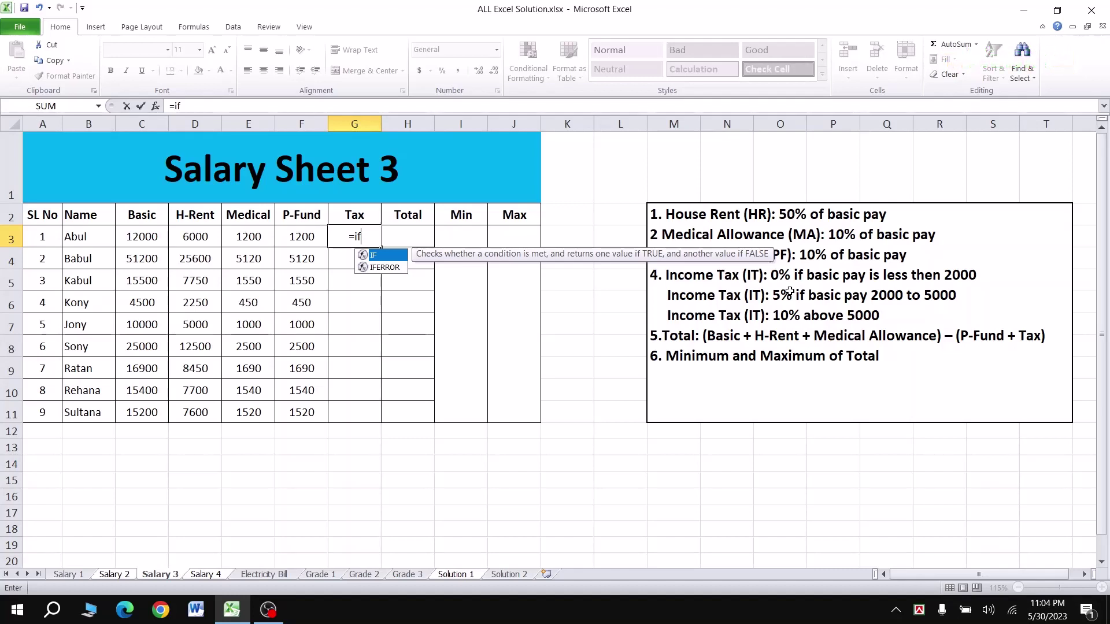
key("Tab")
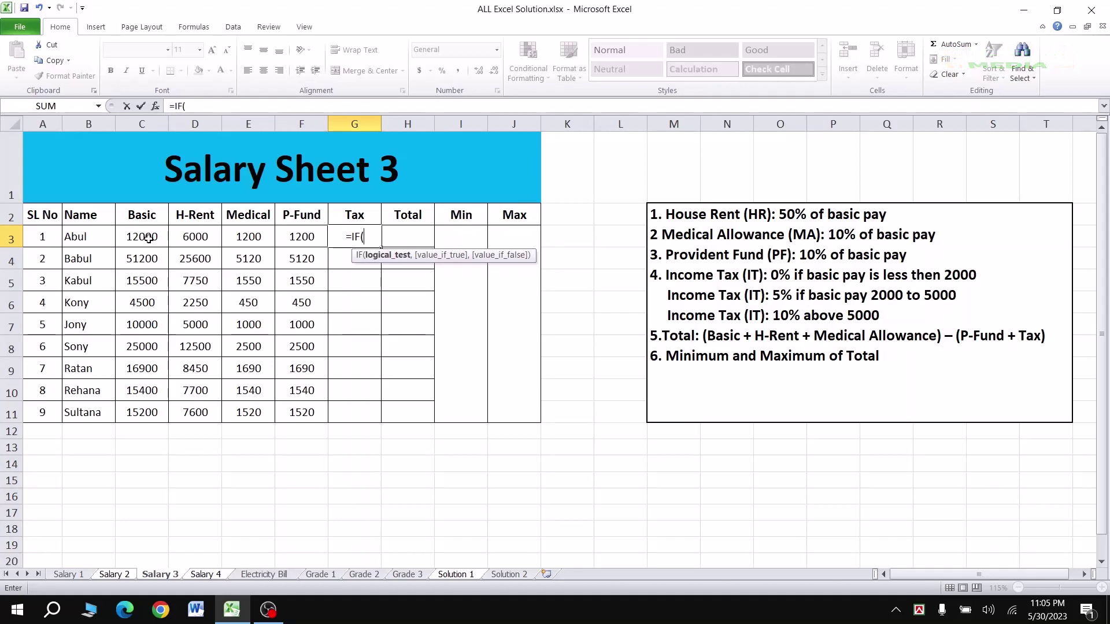
left_click(149, 238)
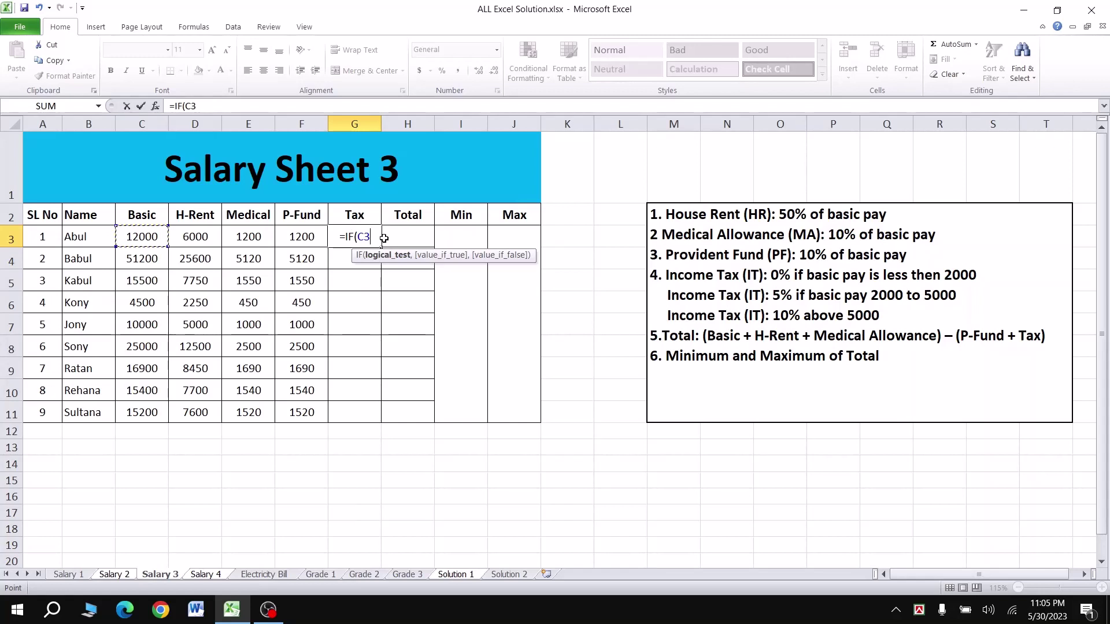
type("<")
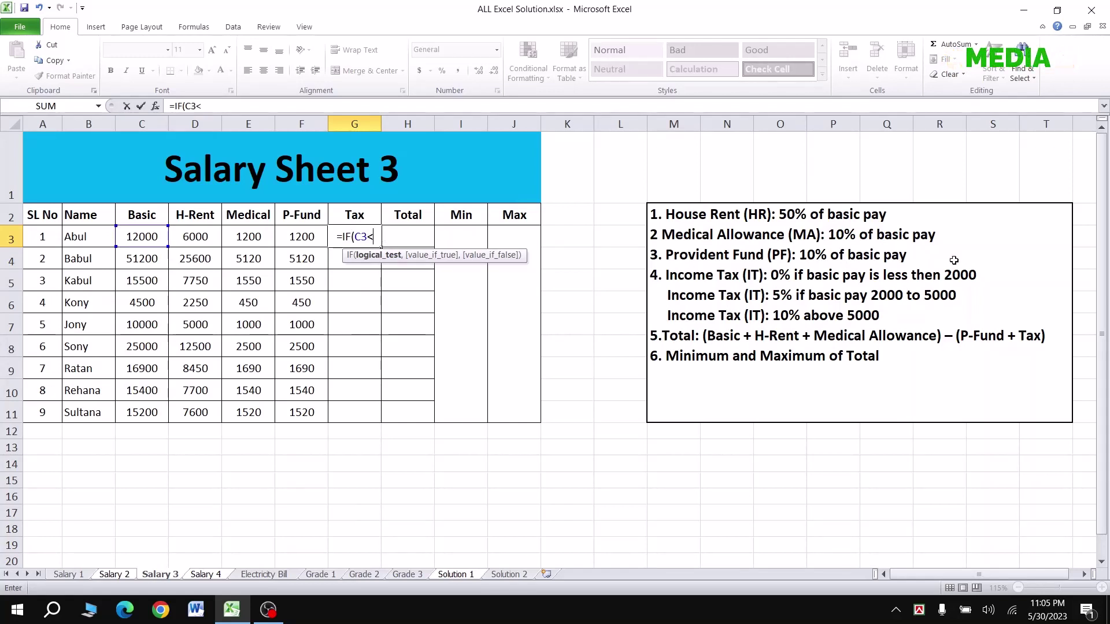
type("200")
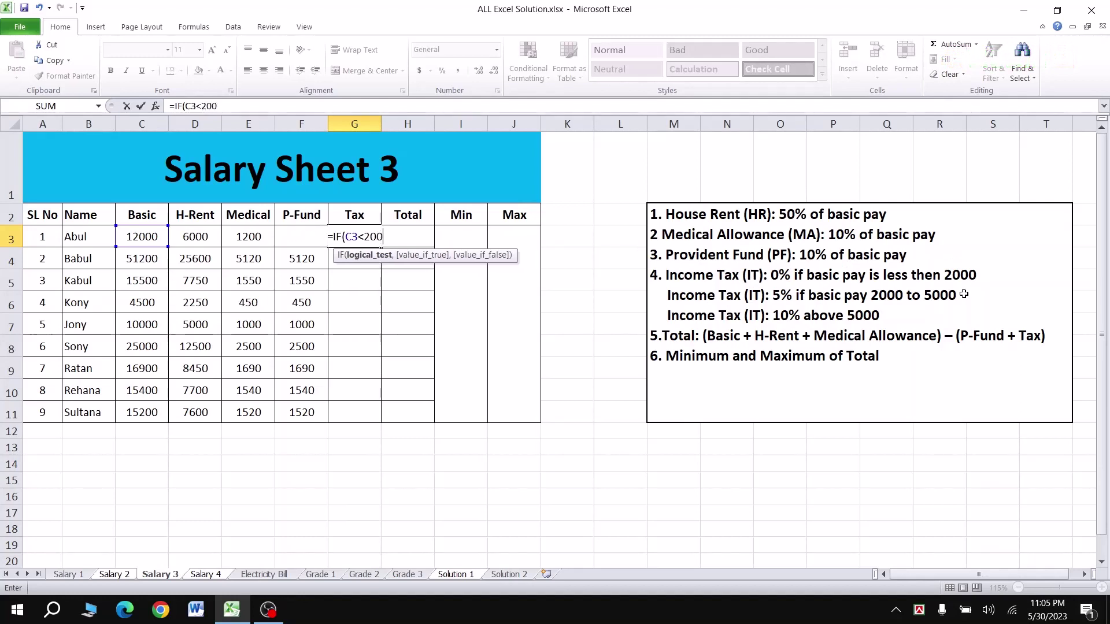
type("0,")
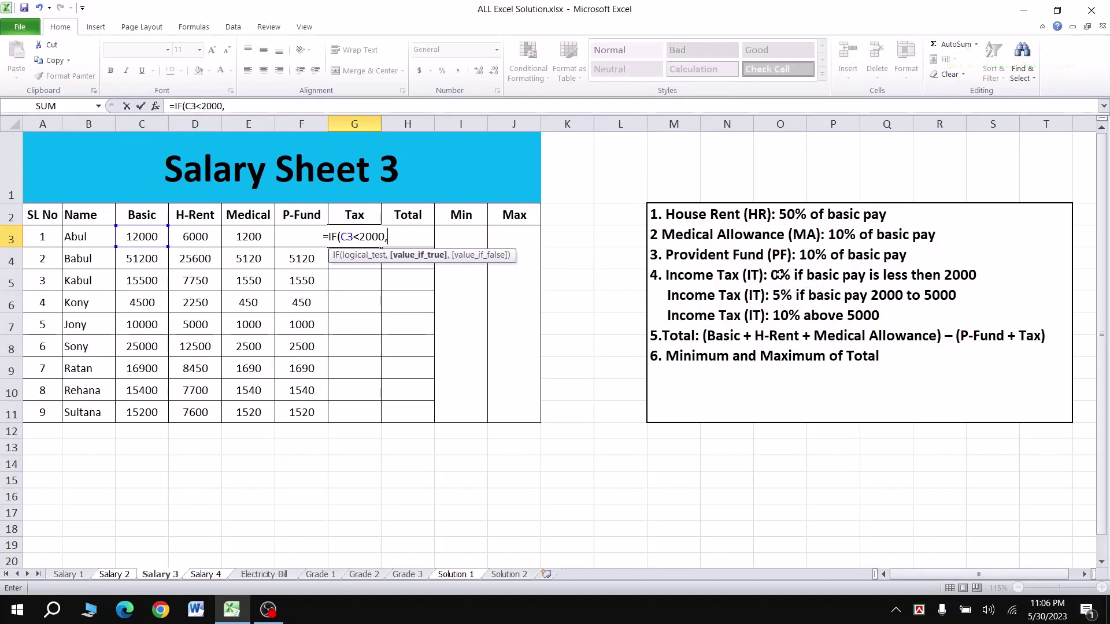
Finish G3 as =IF(C3<2000,C3*0%,IF(C3<5000,C3*5%,IF(C3>5000,C3*10%))), showing 1200
type("C3")
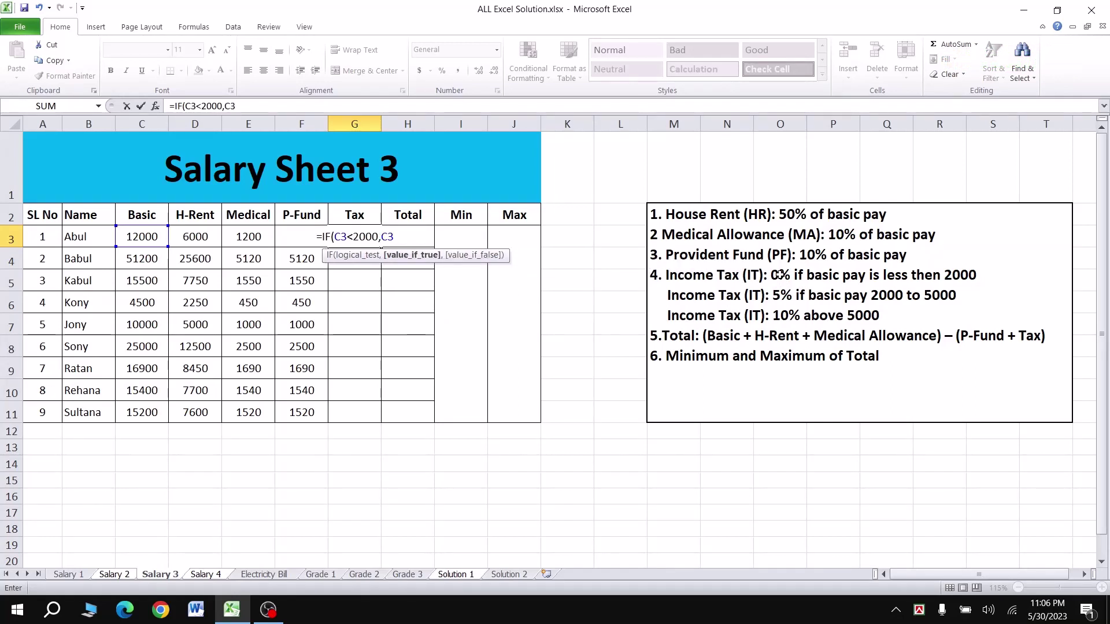
type("*0")
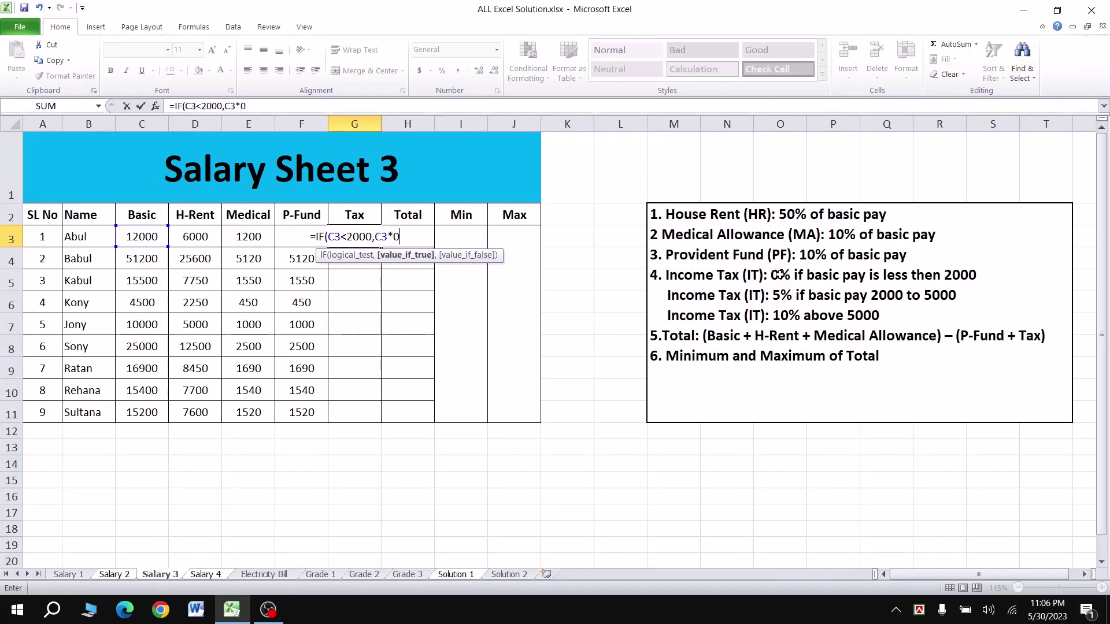
type("%,")
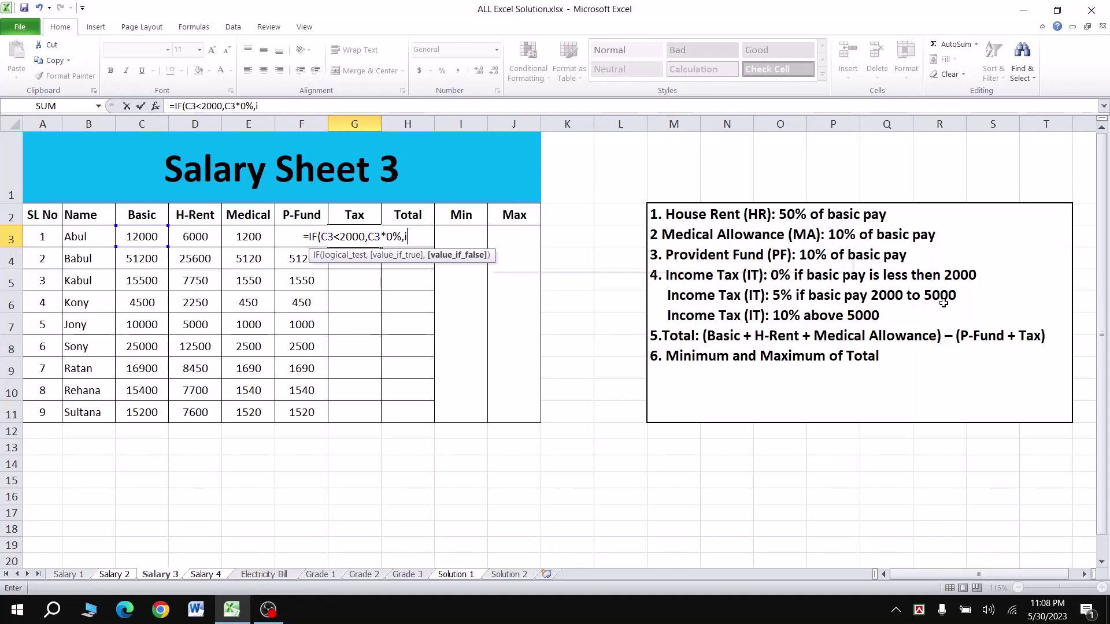
type("if")
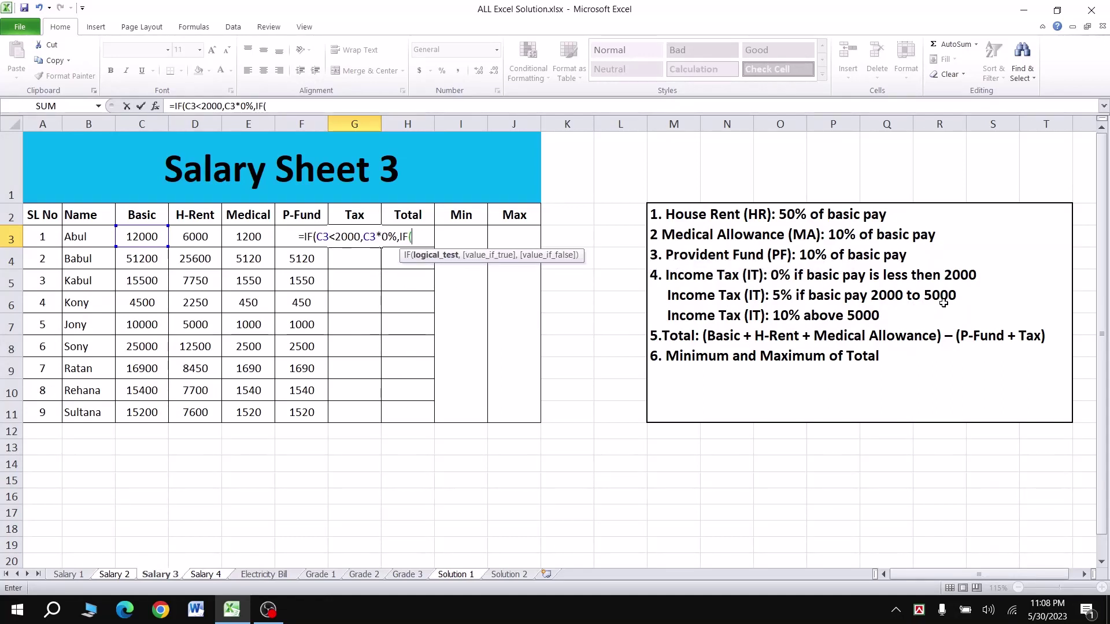
left_click(145, 237)
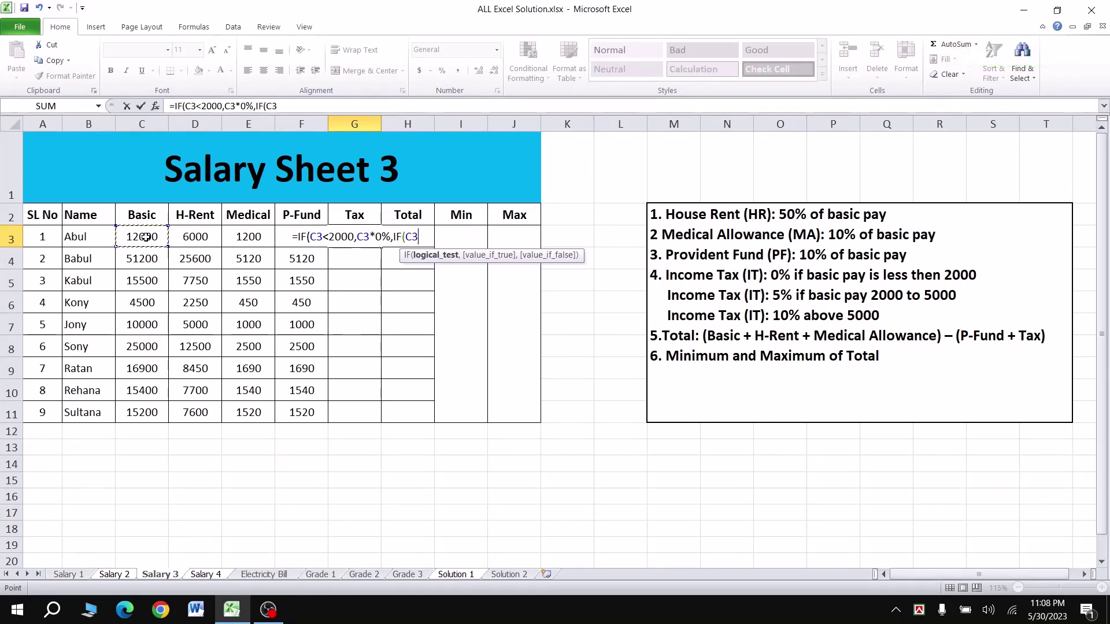
type("<")
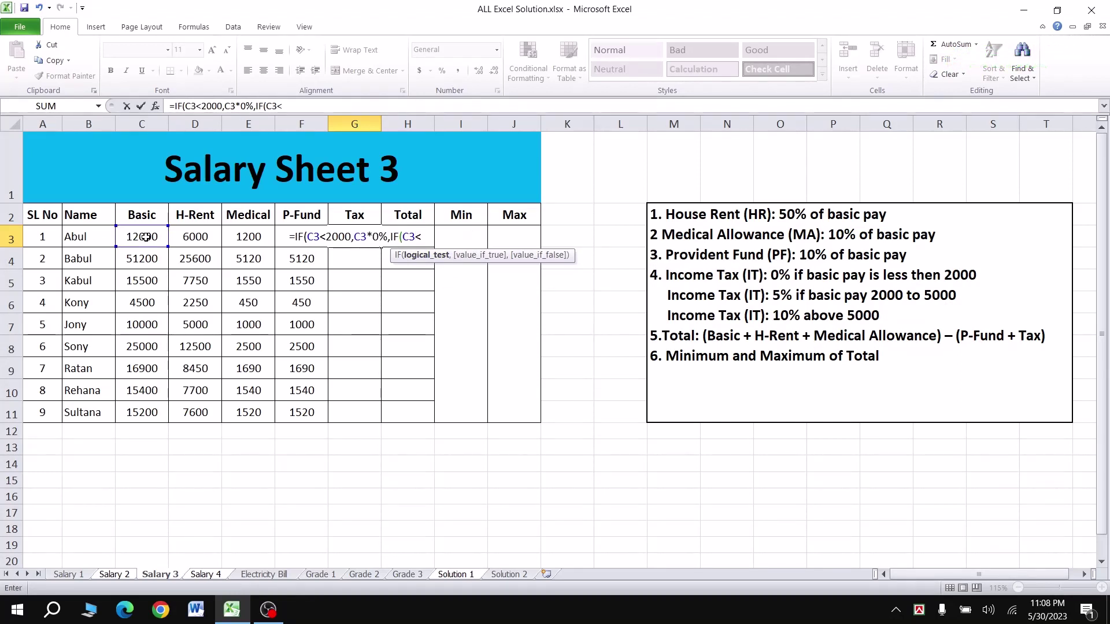
type("5000")
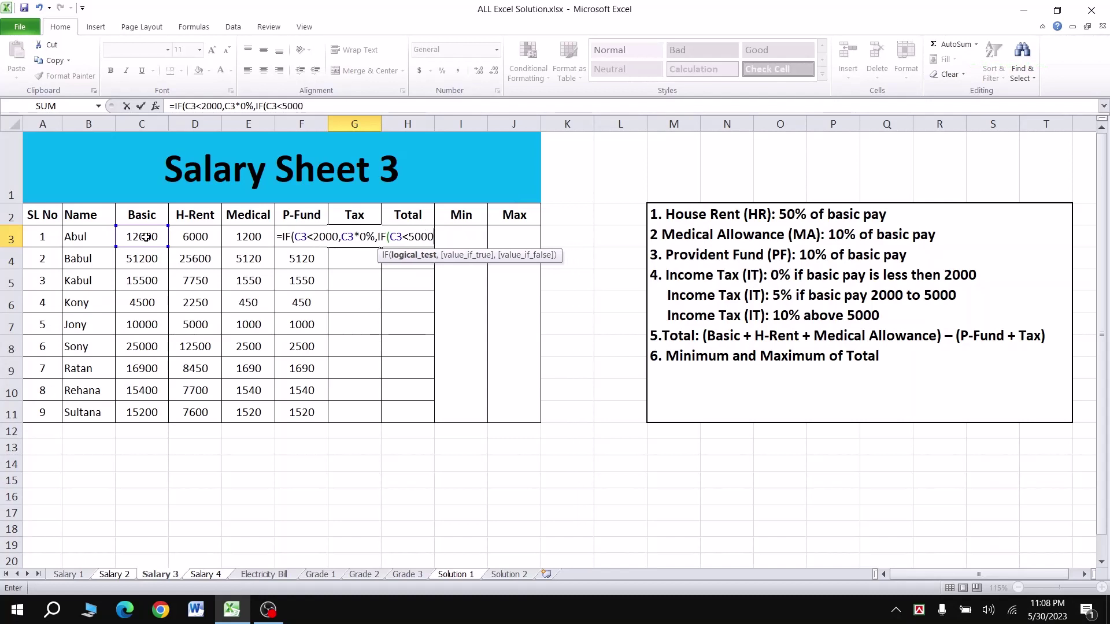
type(",")
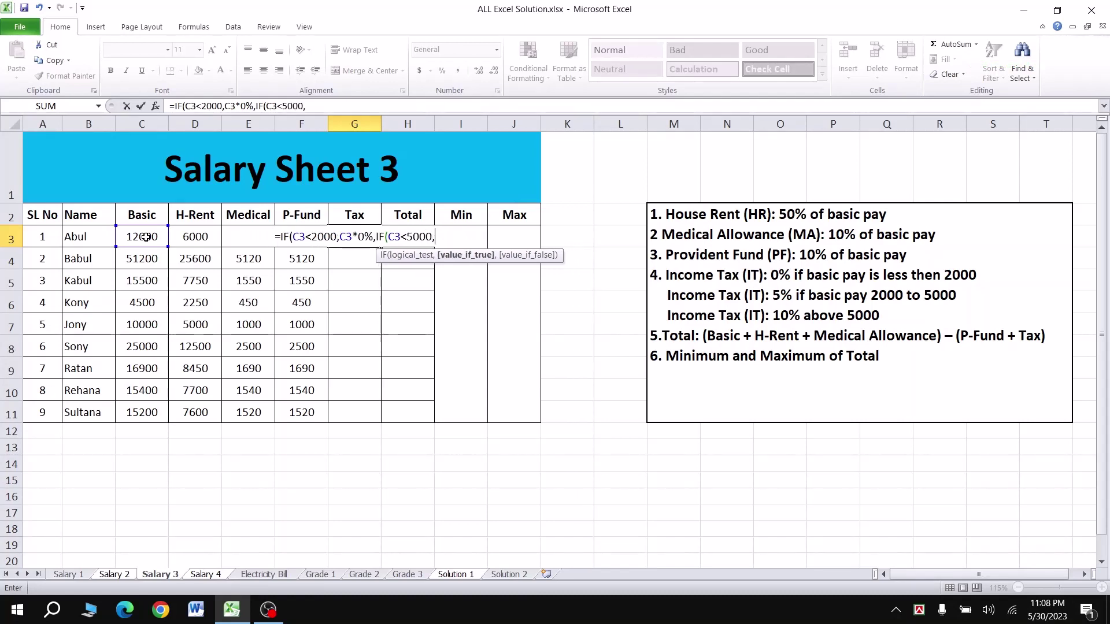
type("C3")
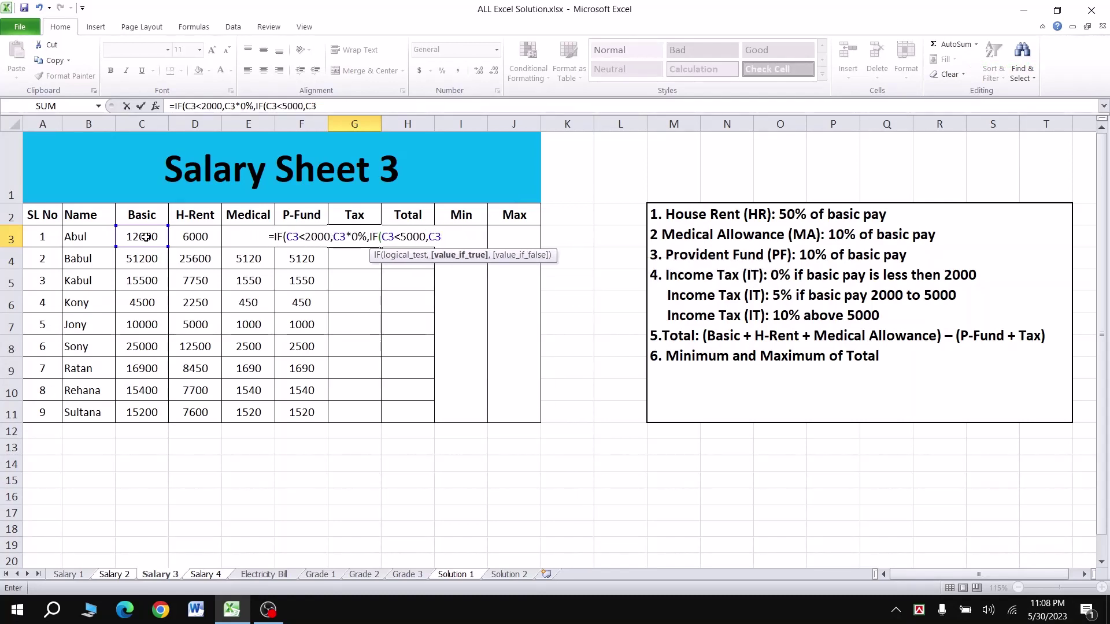
type("*5")
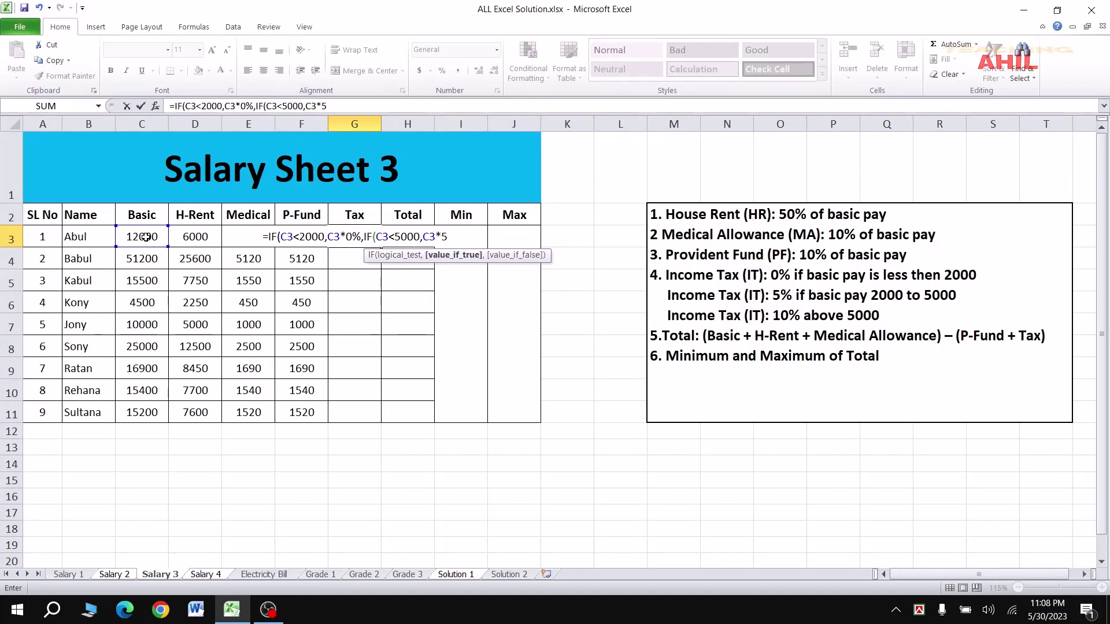
type("%,")
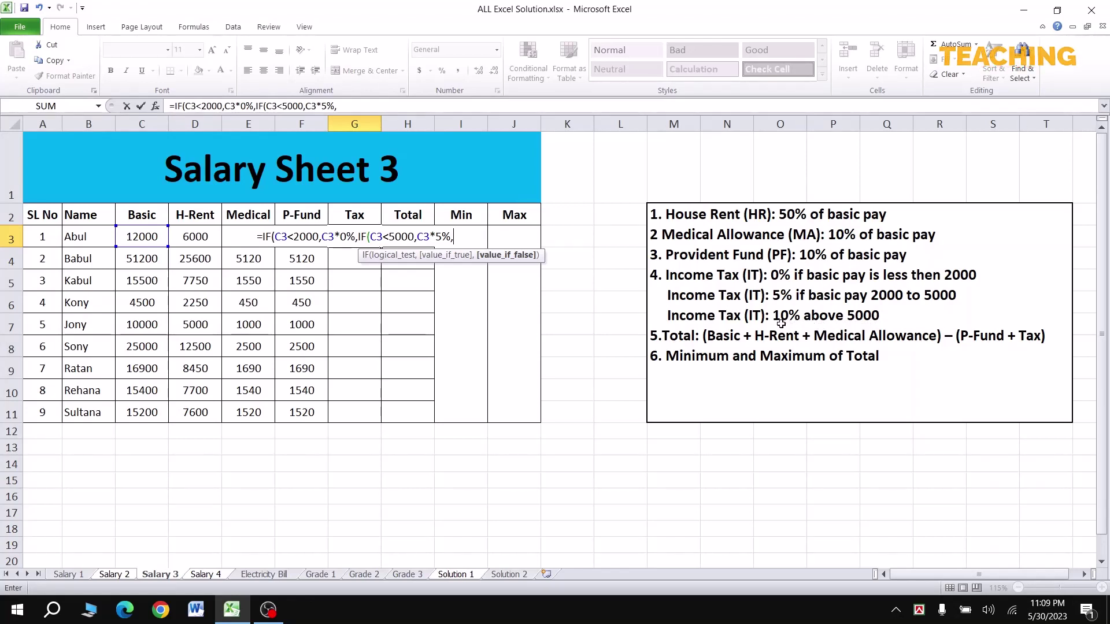
type("IF(")
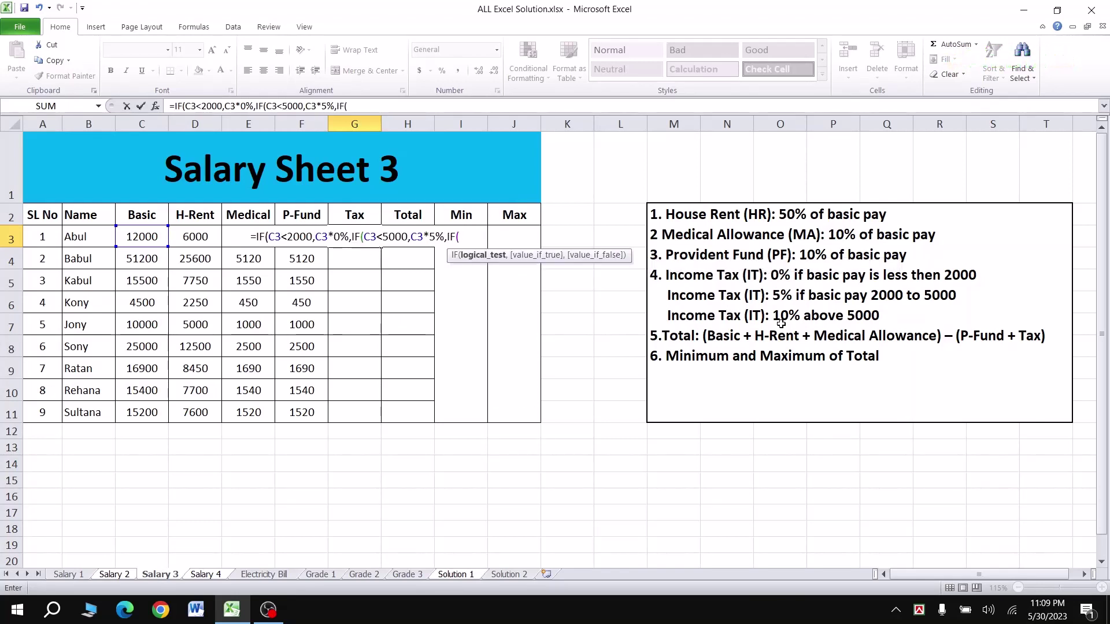
type("C3")
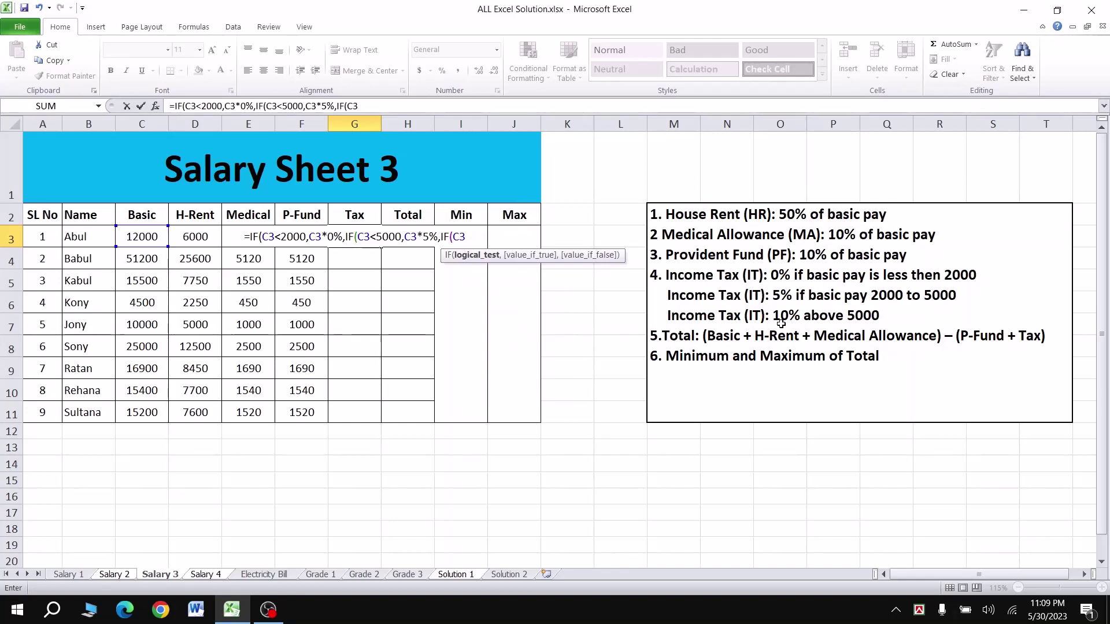
type(">5000,")
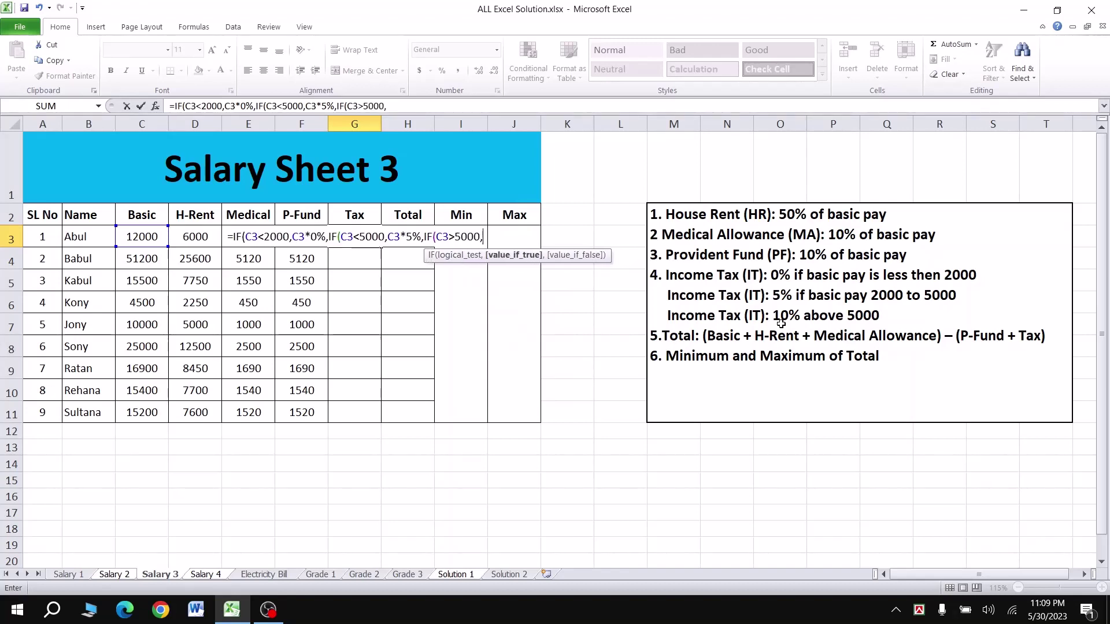
type("C3*")
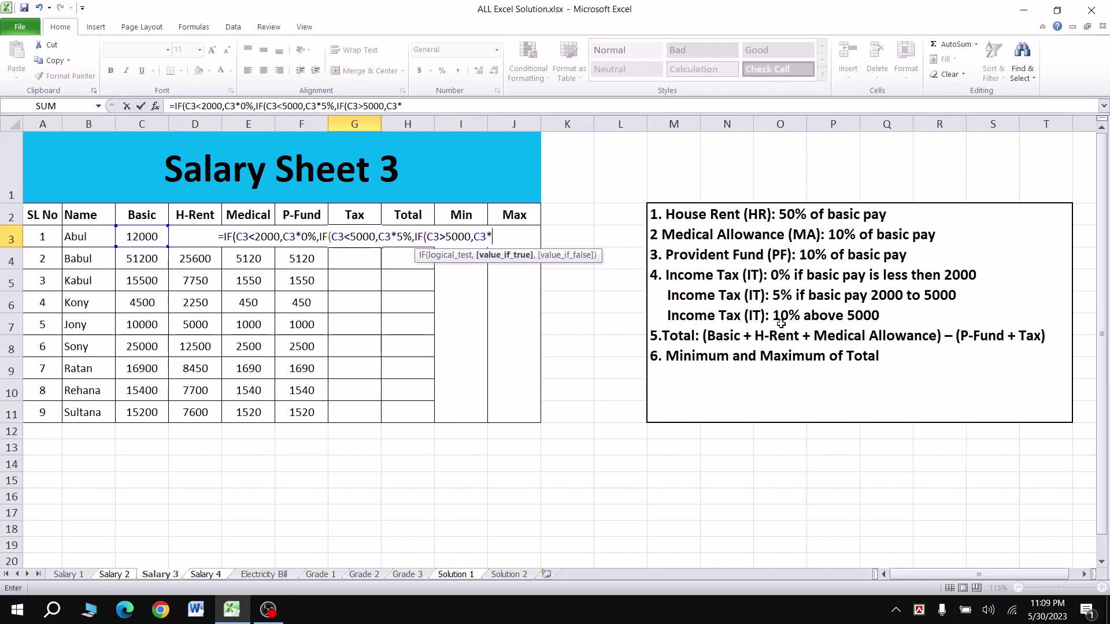
type("10%")
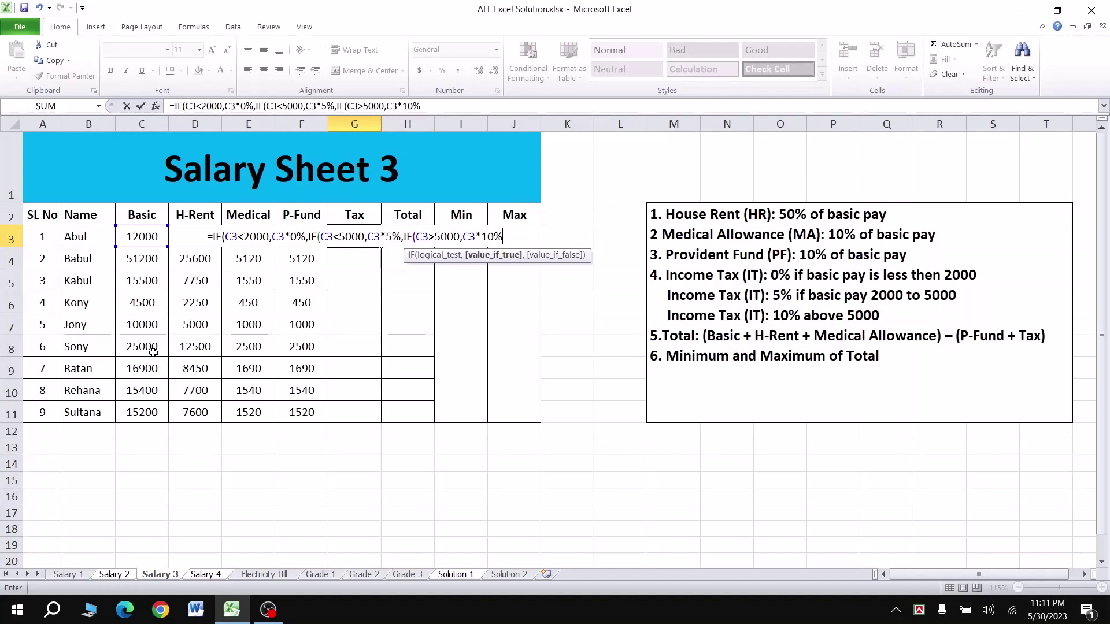
type(")")
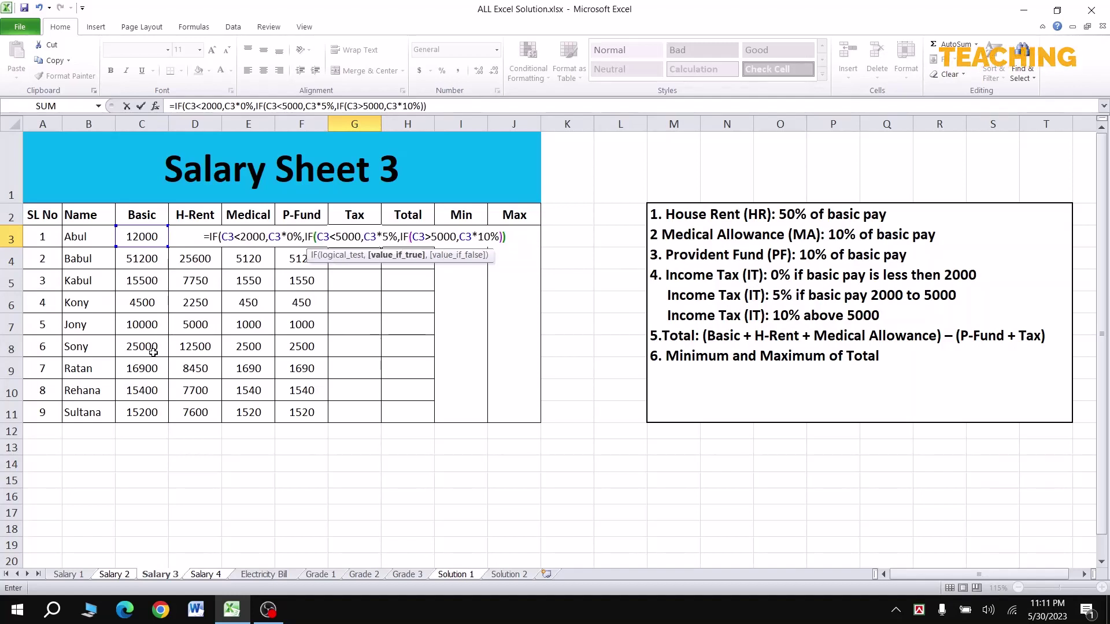
type("))")
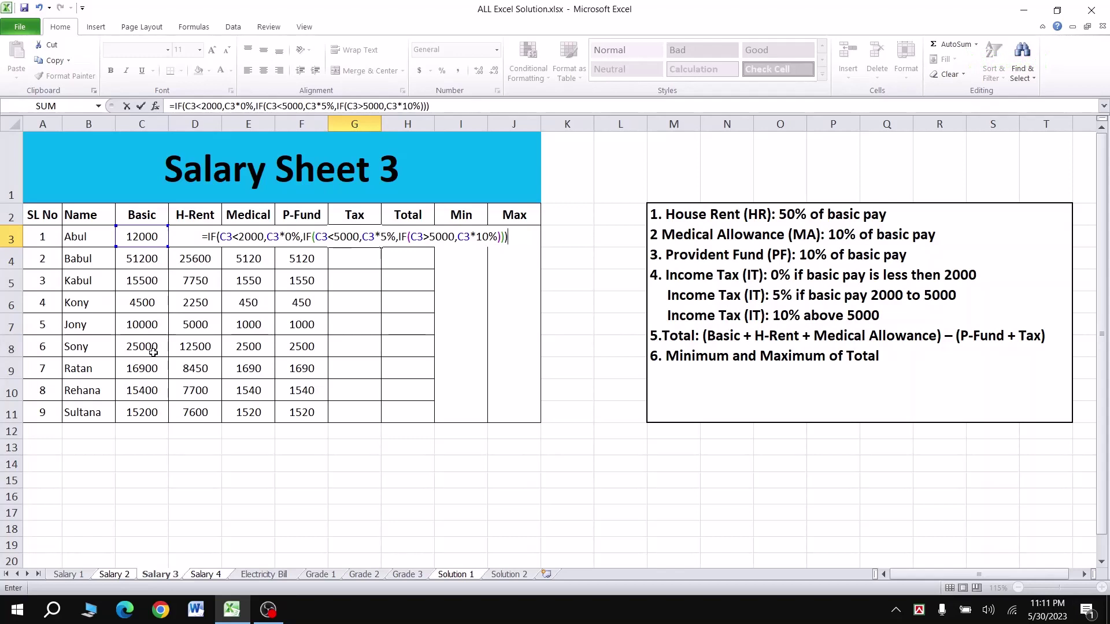
key("Return")
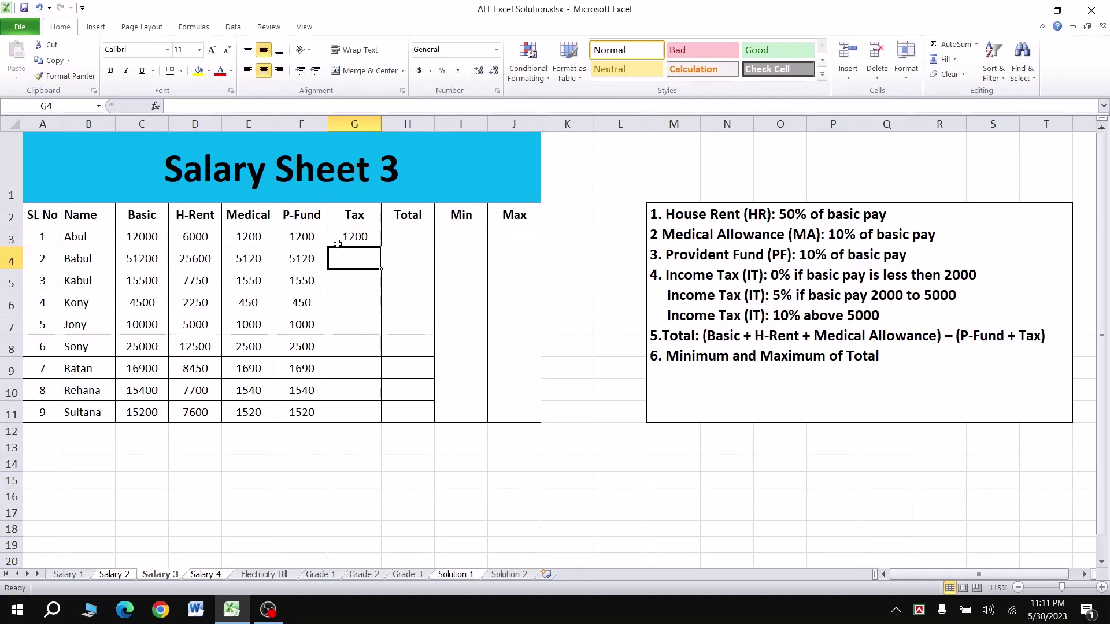
Fill the G3 tax formula down to G11, giving values from 1200 to 1520, including 225
left_click(358, 237)
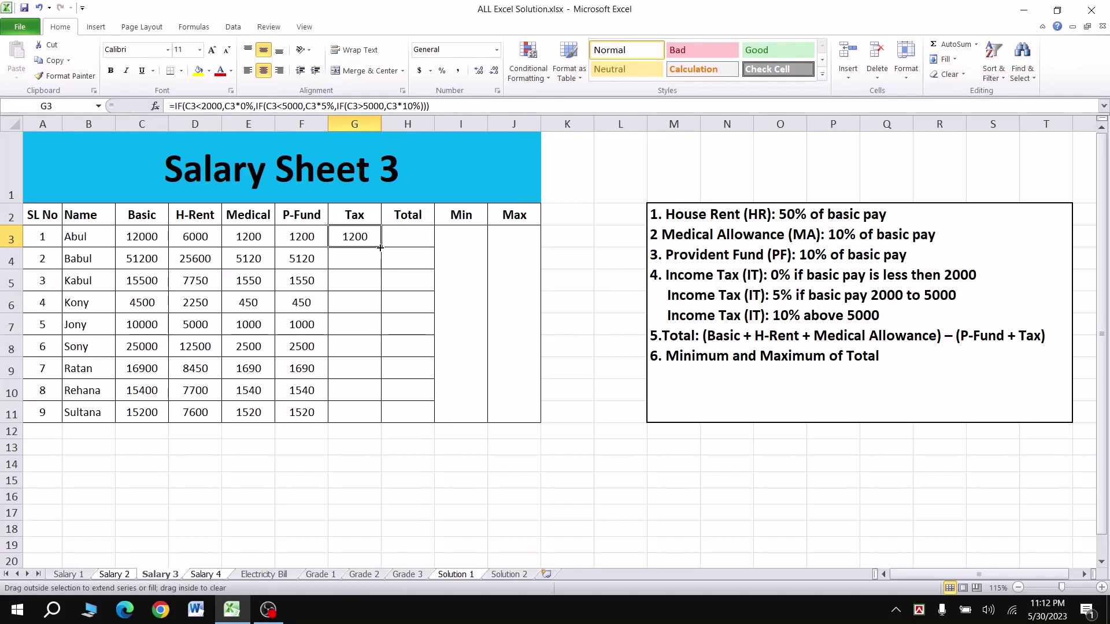
left_click_drag(381, 247, 373, 414)
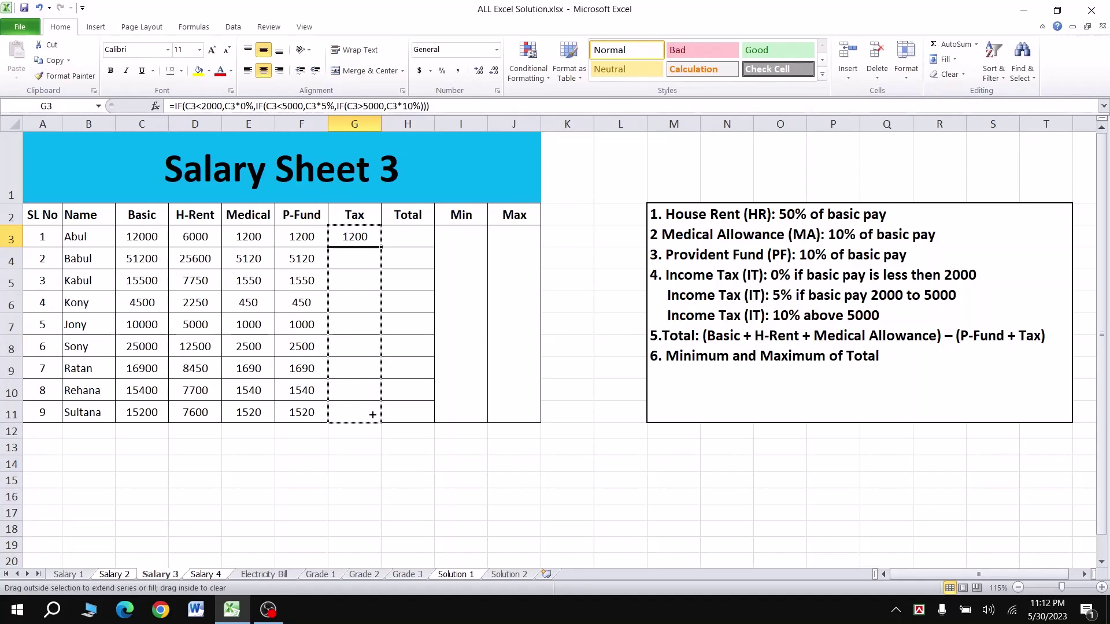
left_click_drag(373, 414, 373, 414)
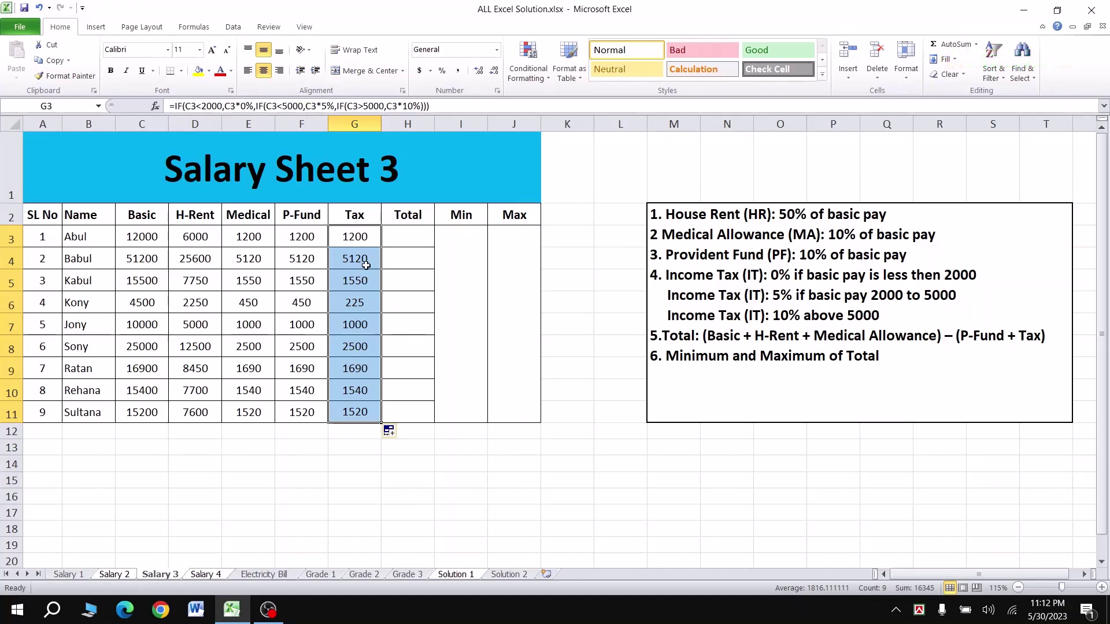
left_click(412, 236)
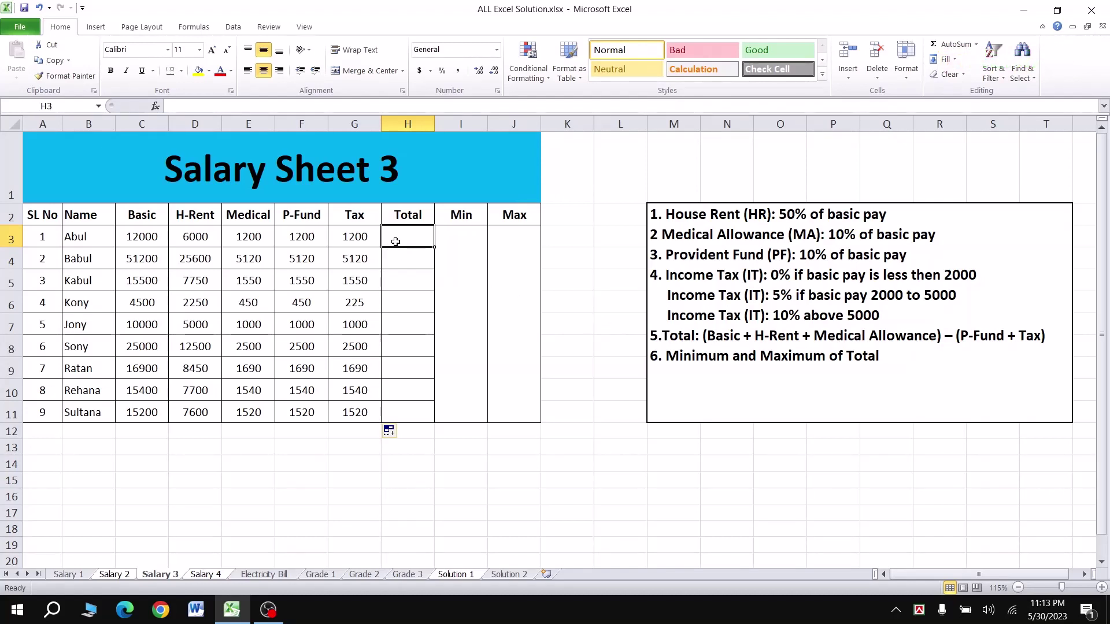
Enter =(C3+D3+E3)-(F3+G3) in H3 so the first employee's Total shows 16800
type("=")
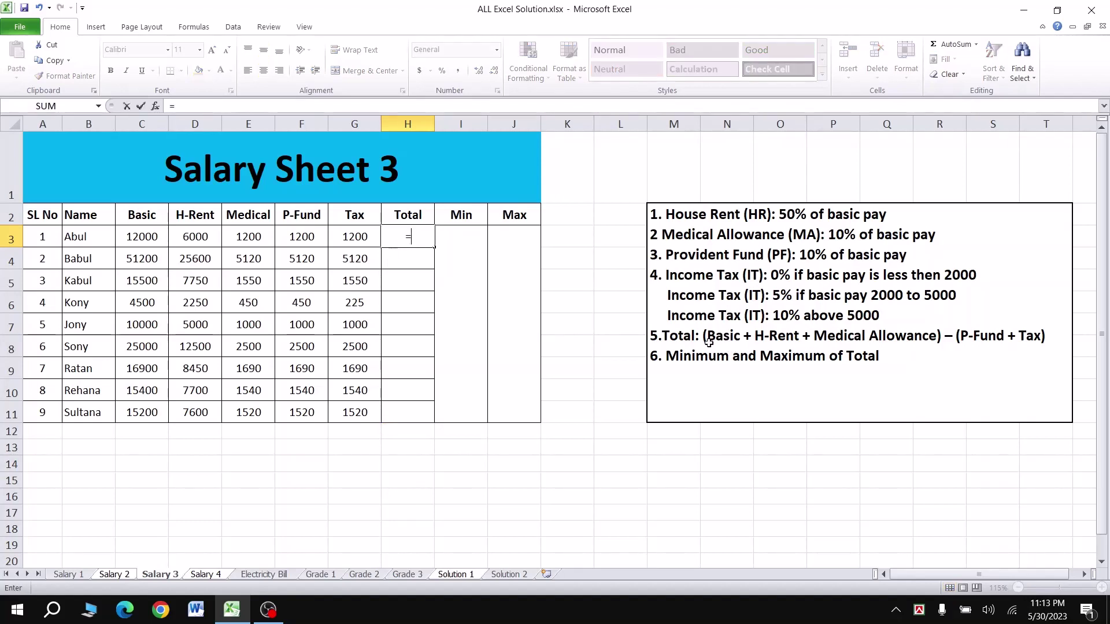
type("(")
left_click(140, 240)
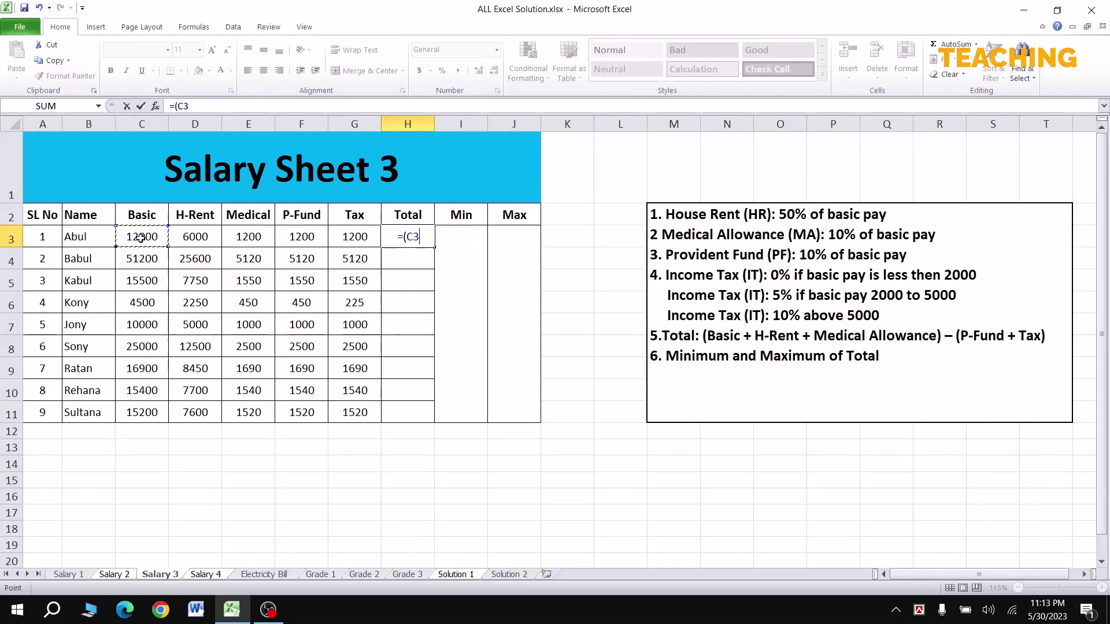
type("+")
left_click(198, 239)
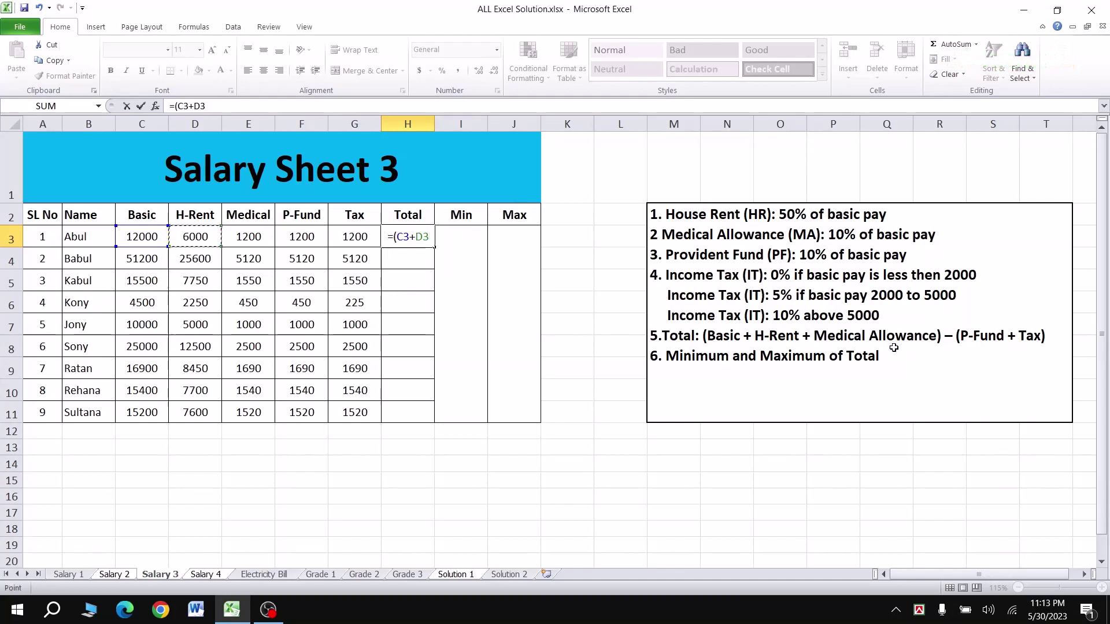
type("+")
left_click(242, 237)
type(")")
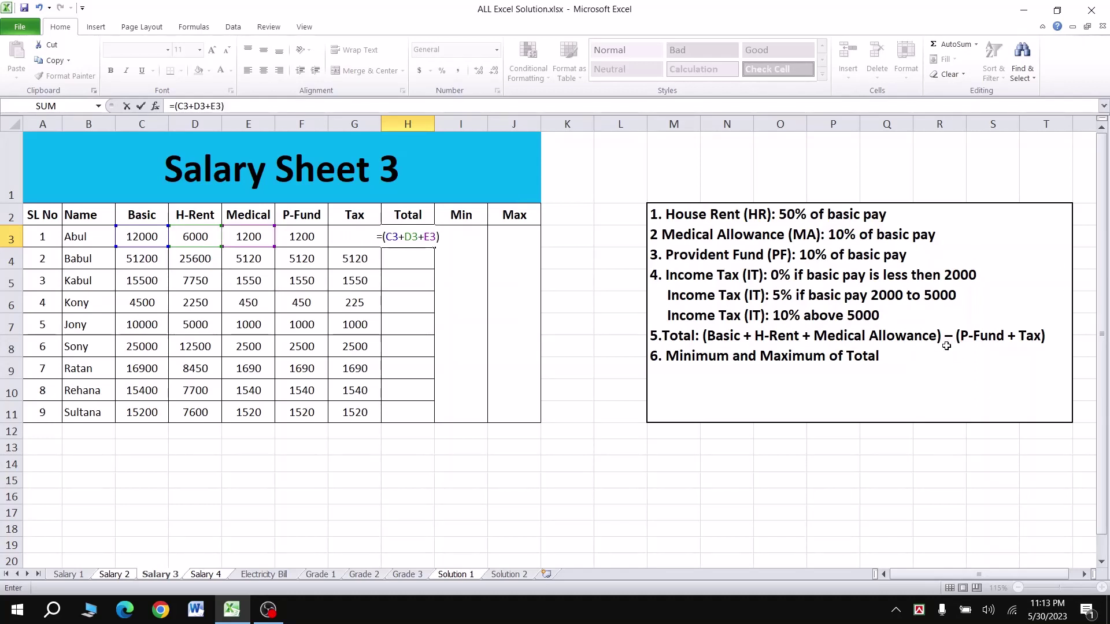
type("-")
type("(")
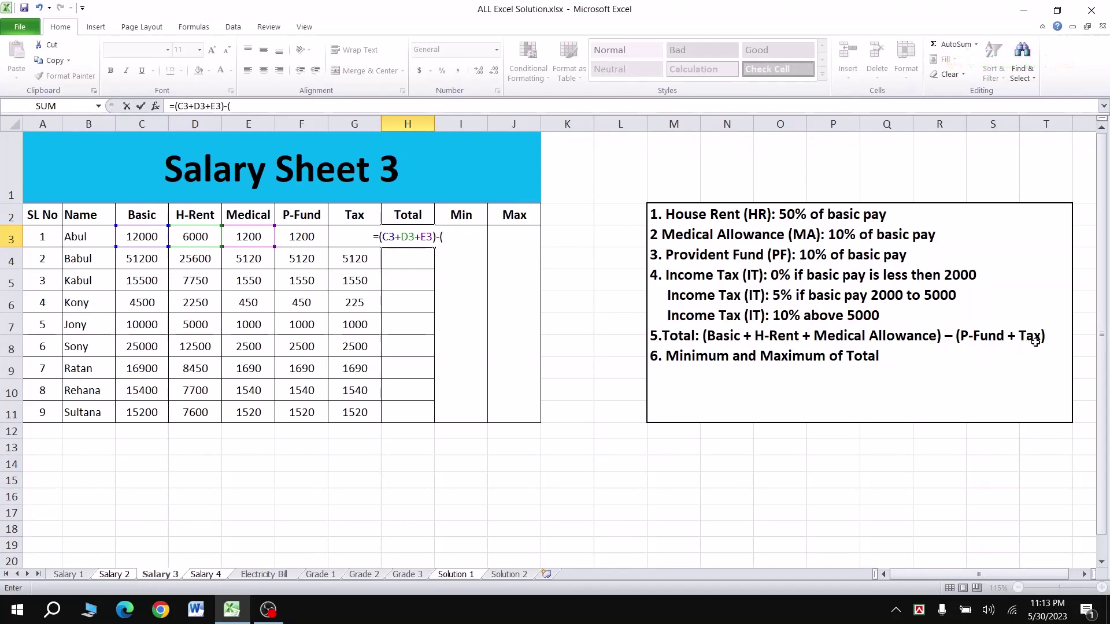
left_click(299, 239)
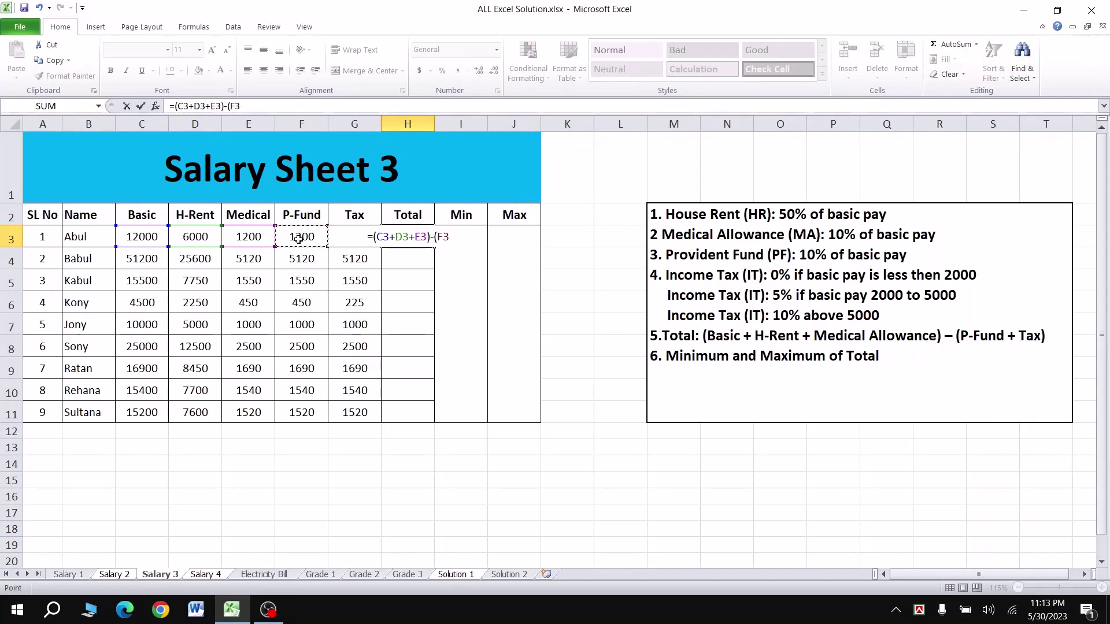
type("+")
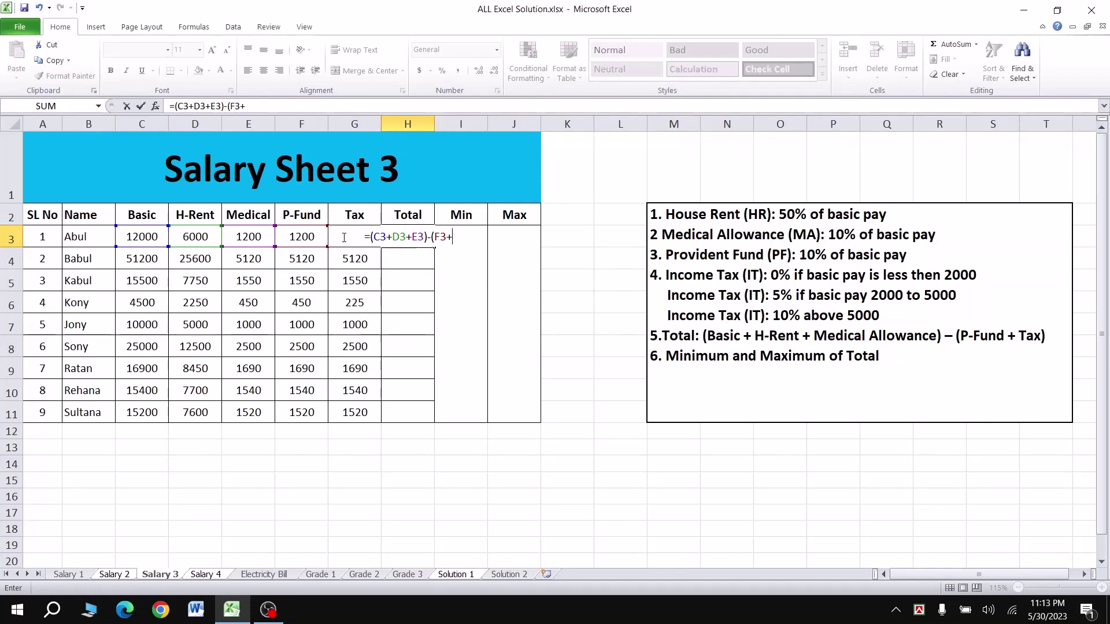
type("G3")
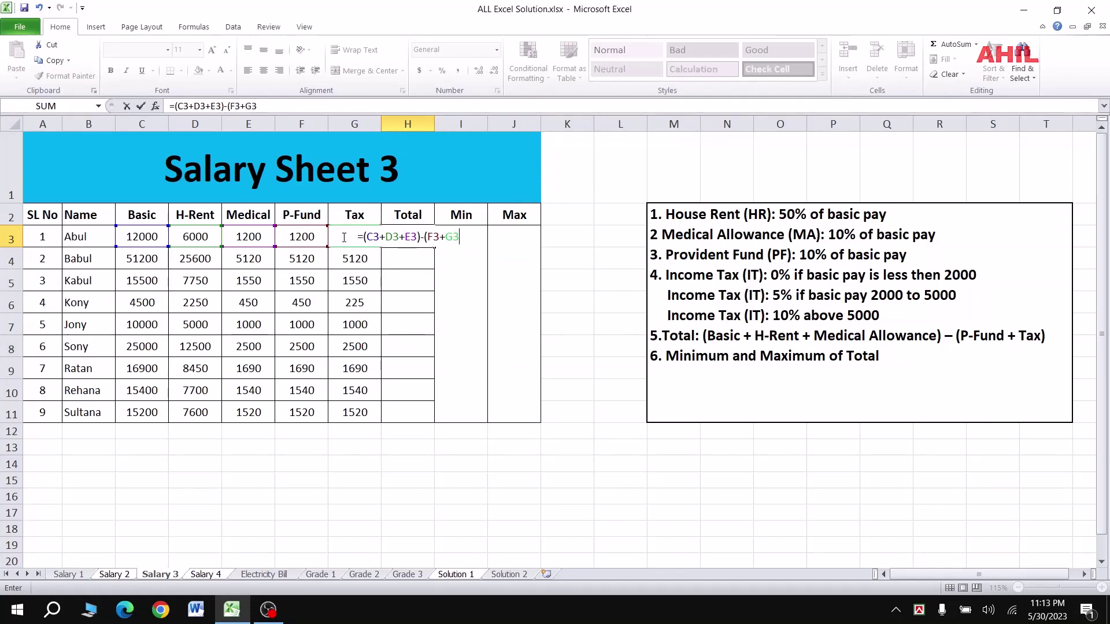
type(")")
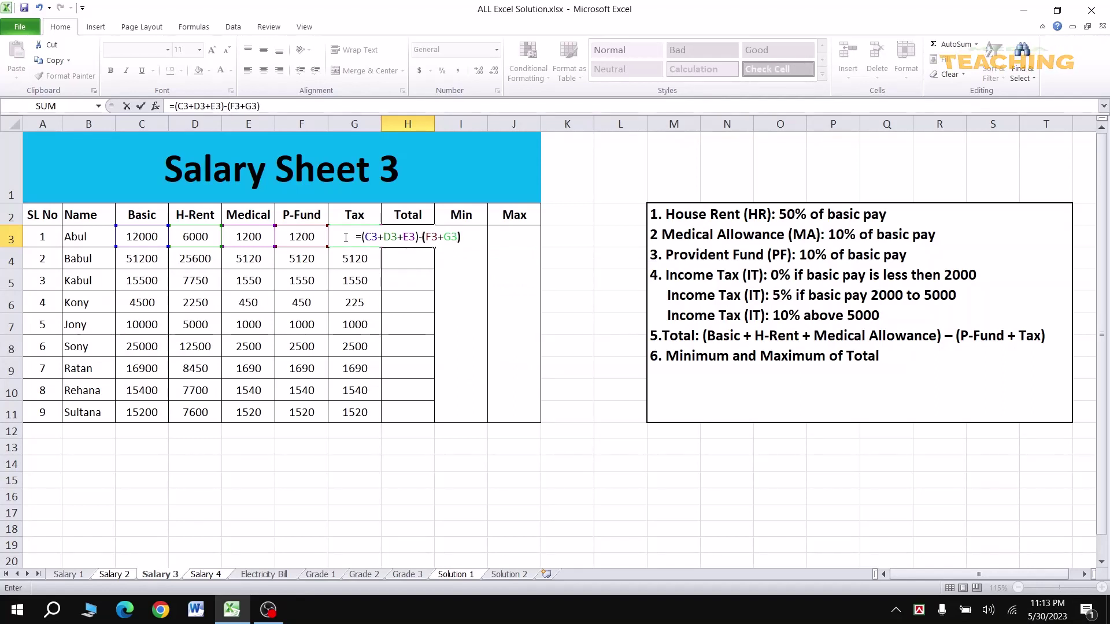
key("Return")
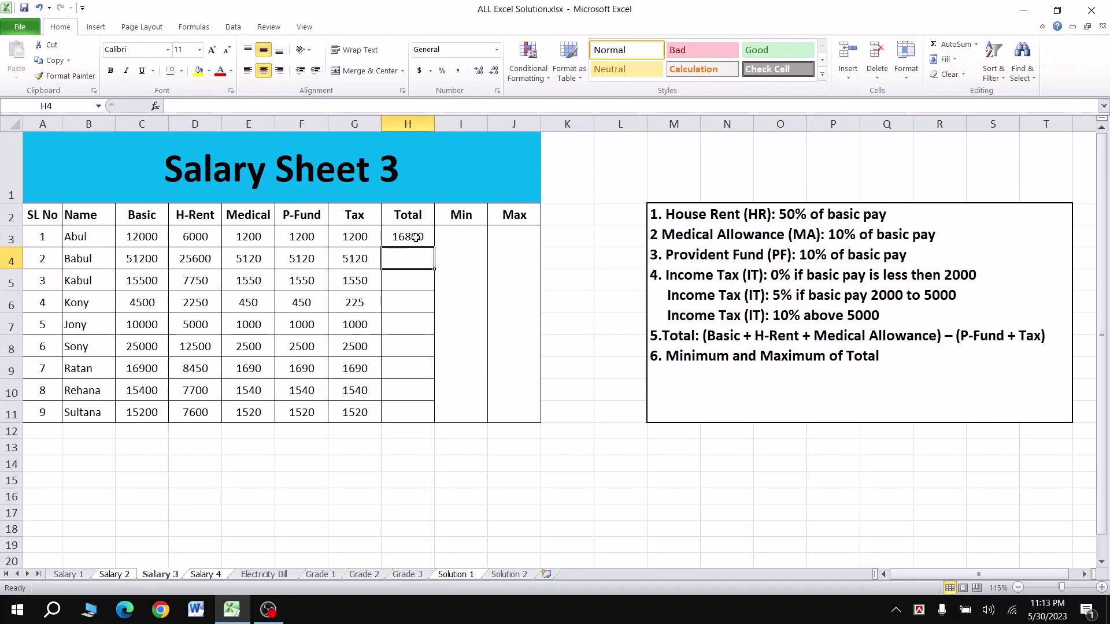
left_click(415, 238)
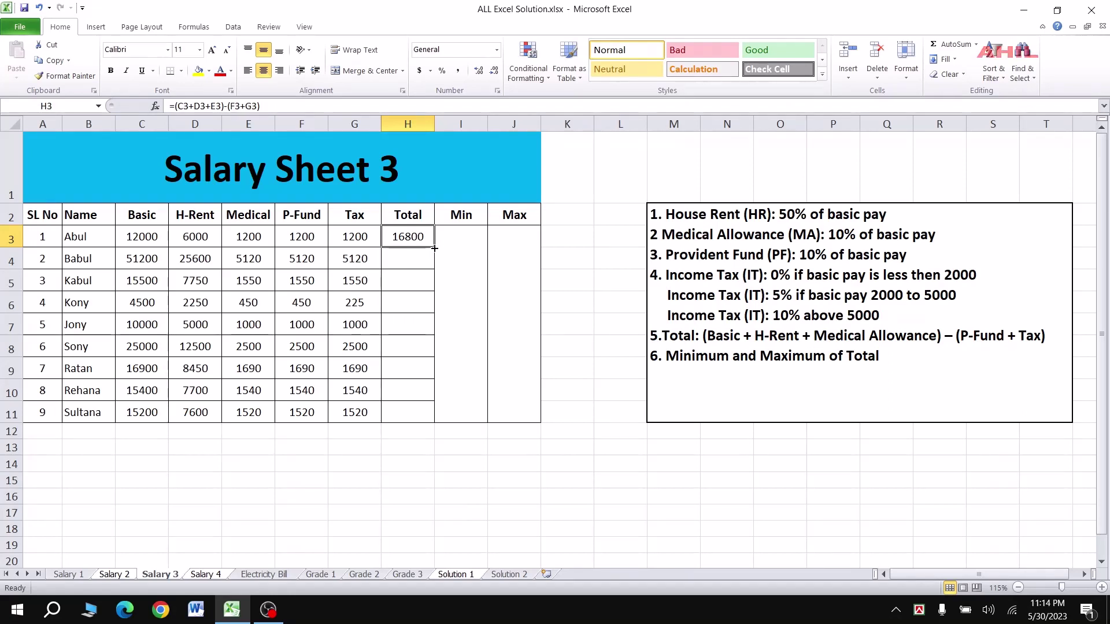
Fill H3's Total formula down to H11, giving totals from 16800 to 21280, including 71680
left_click_drag(435, 248, 434, 421)
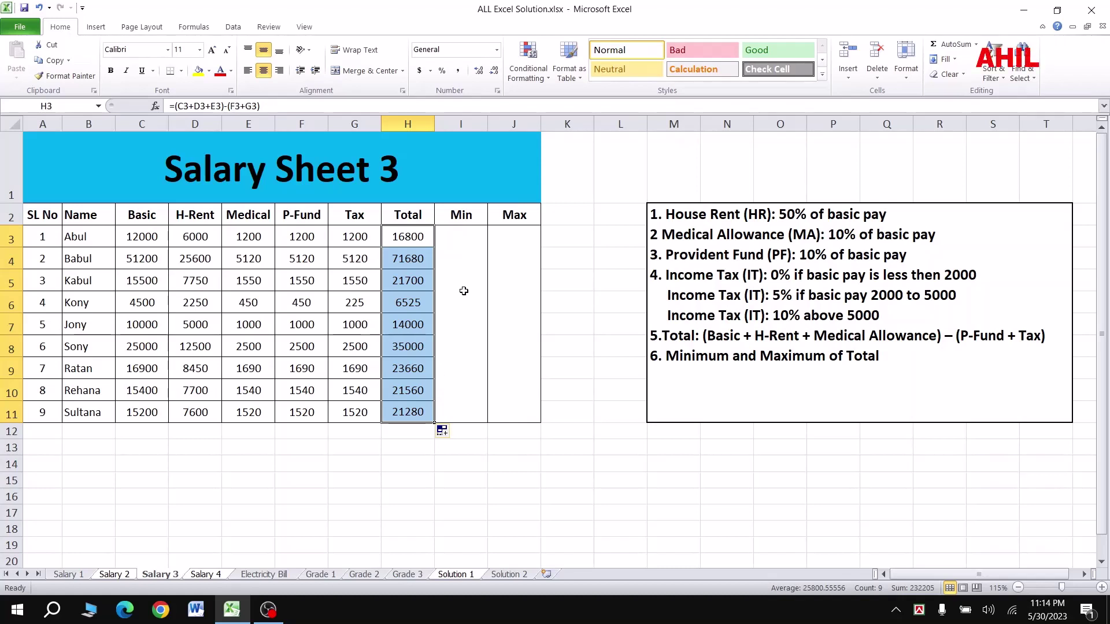
left_click_drag(514, 236, 514, 412)
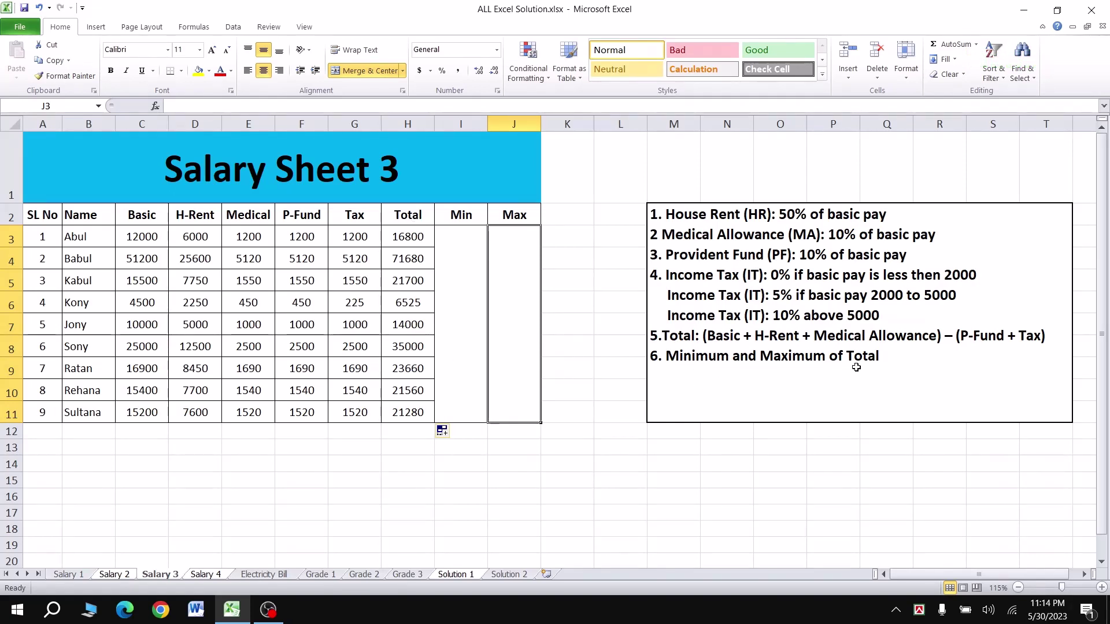
left_click(462, 298)
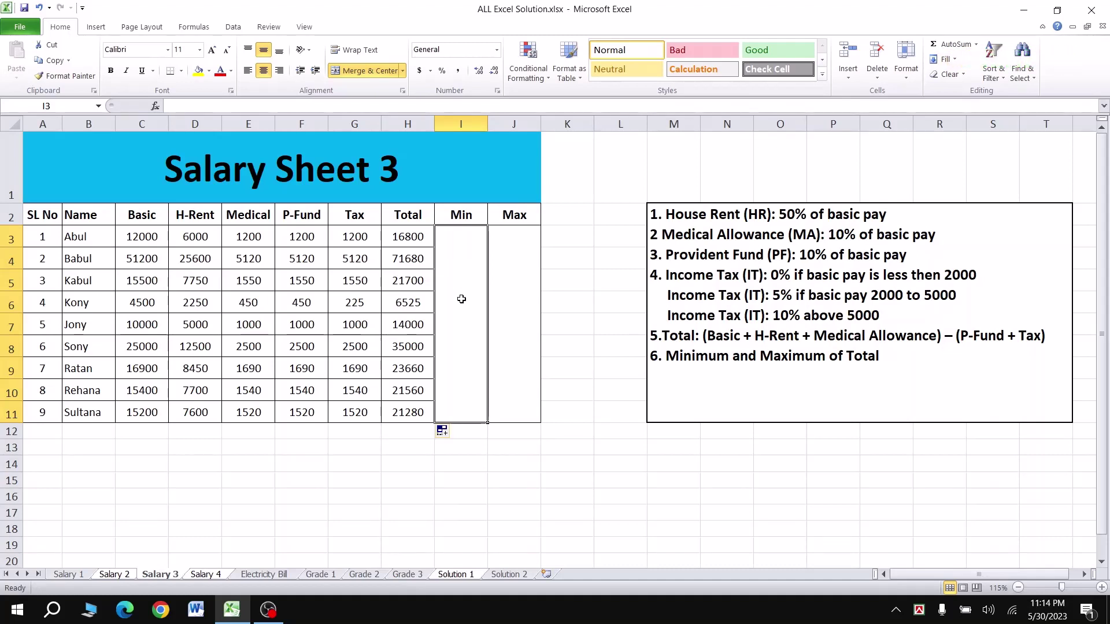
Enter =MIN(H3:H11) in the merged Min cell to show 6525
type("=m")
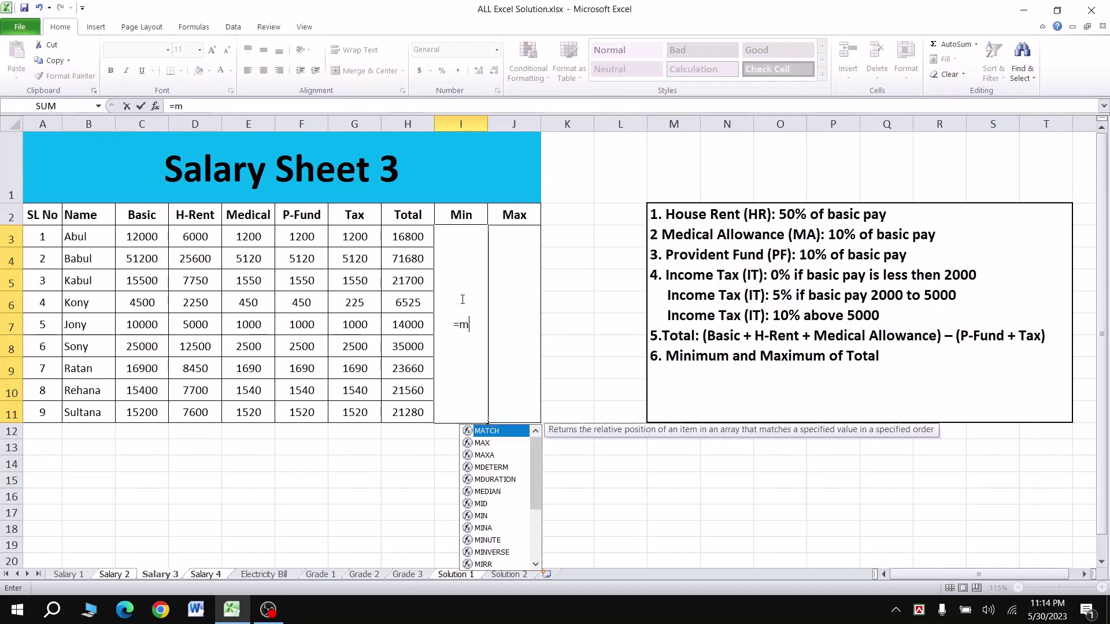
type("in")
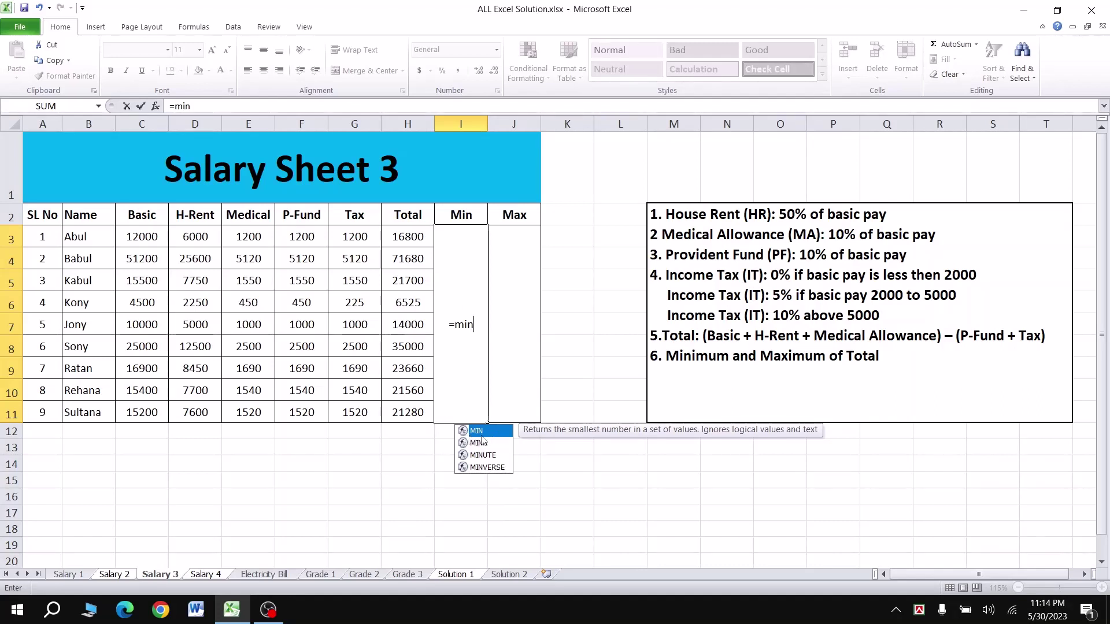
key("Tab")
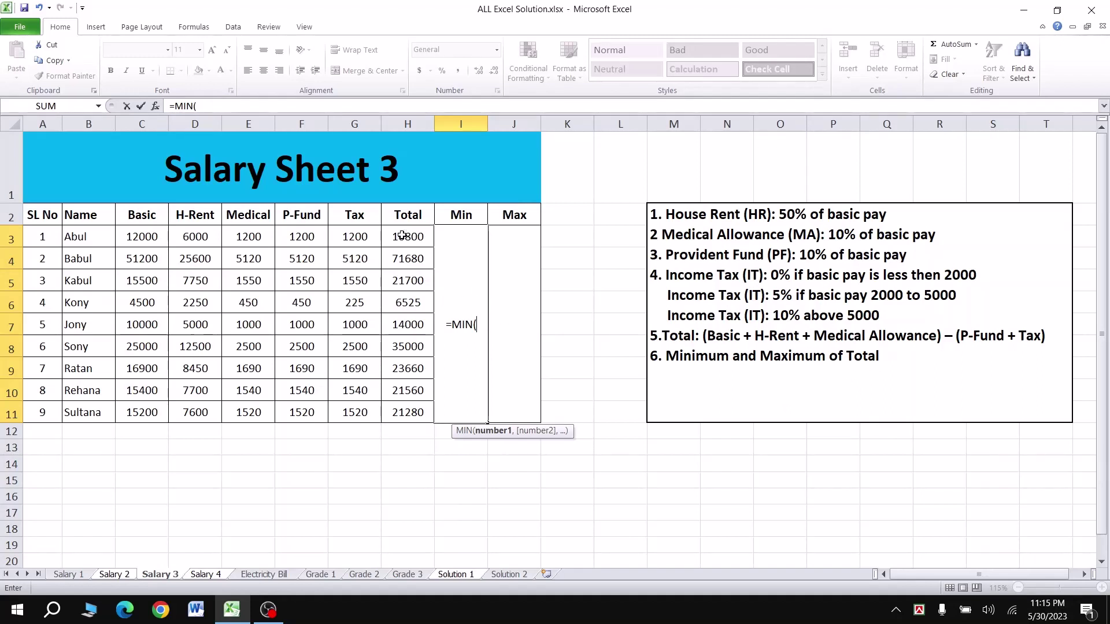
left_click_drag(402, 235, 413, 402)
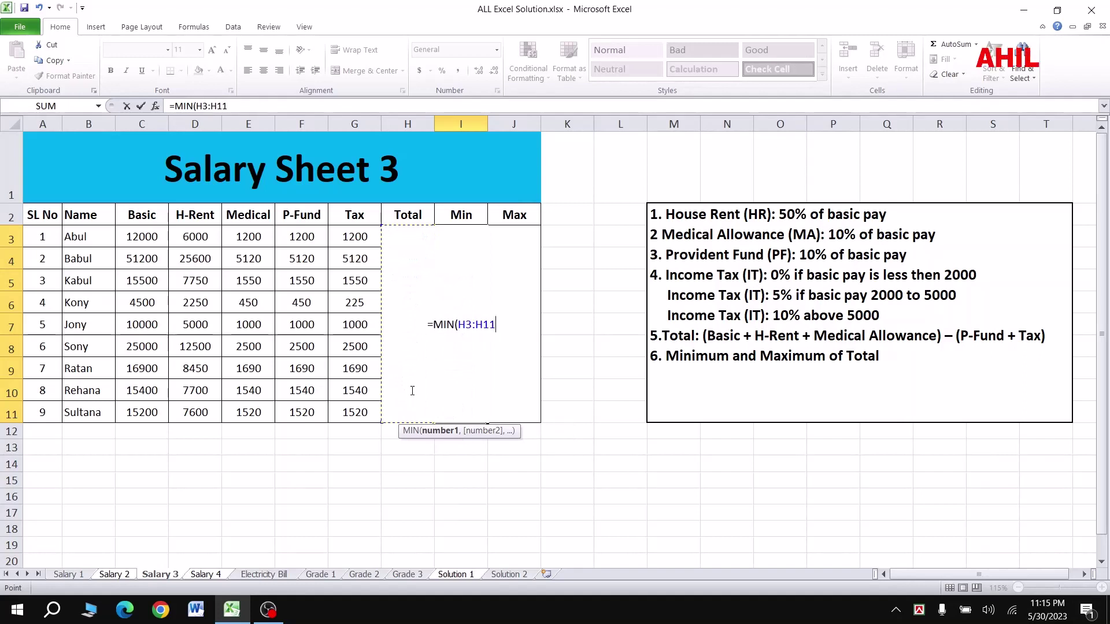
type(")")
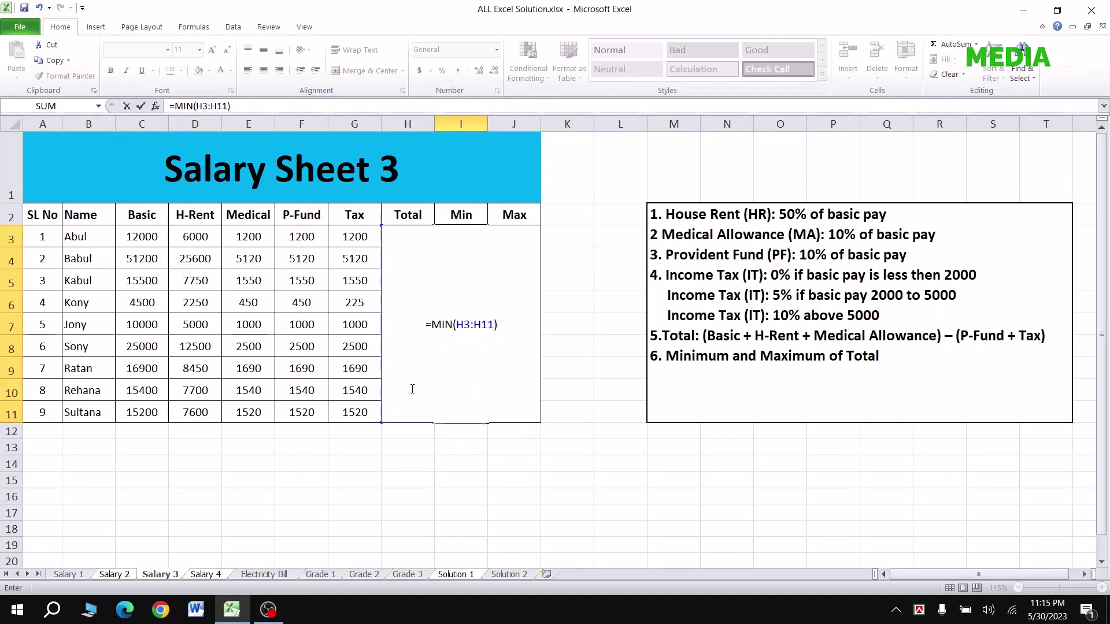
key("Return")
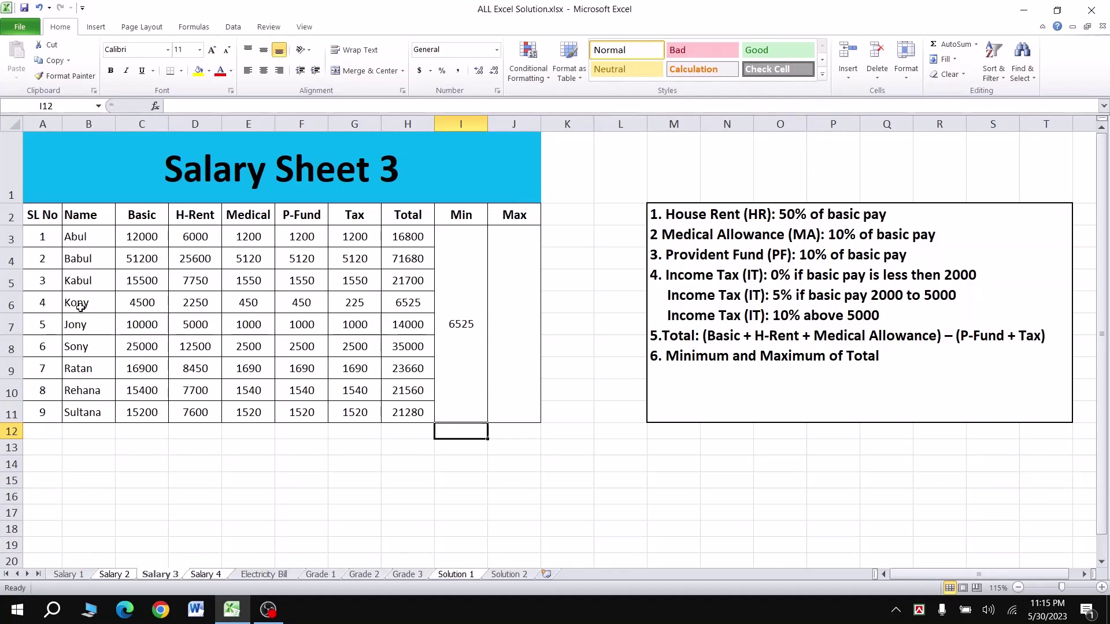
Enter =MAX(H3:H11) in the merged Max cell to show 71680
left_click(520, 318)
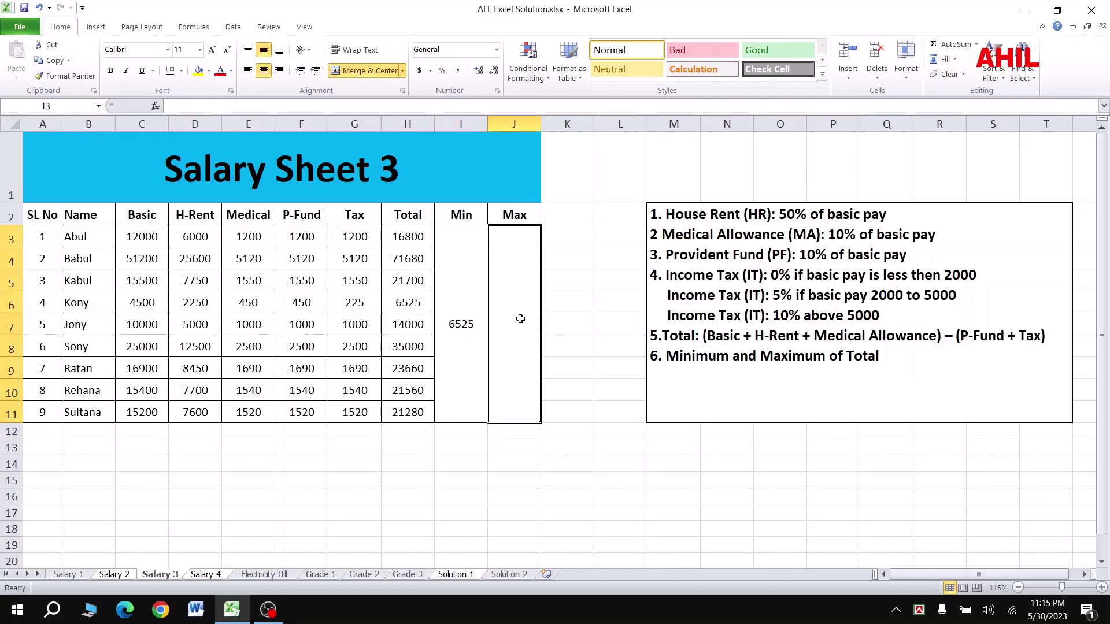
type("=")
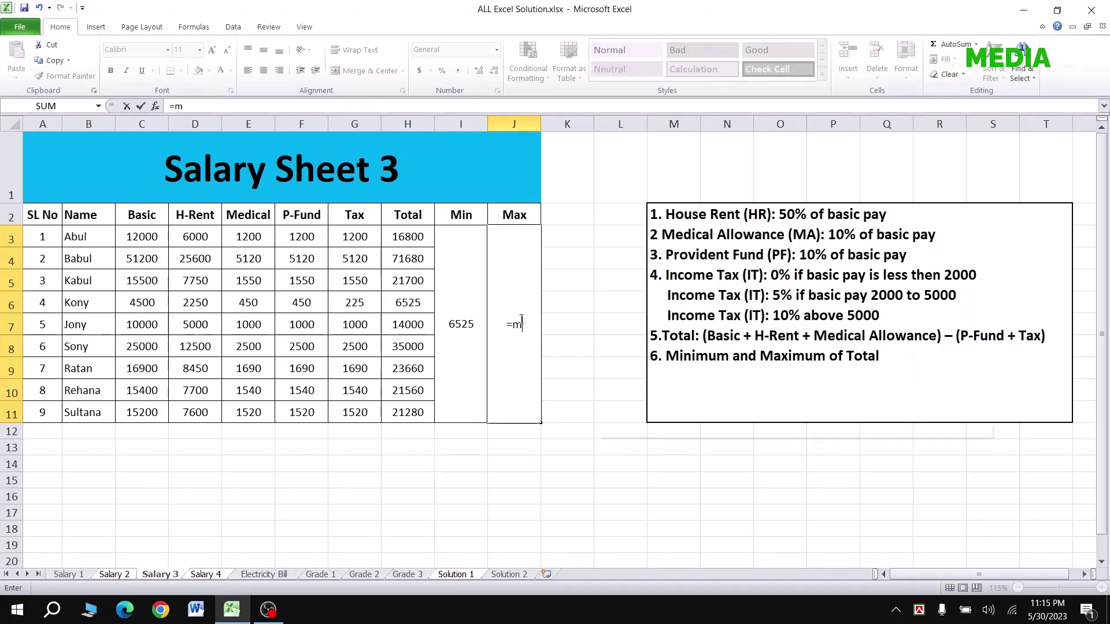
type("max")
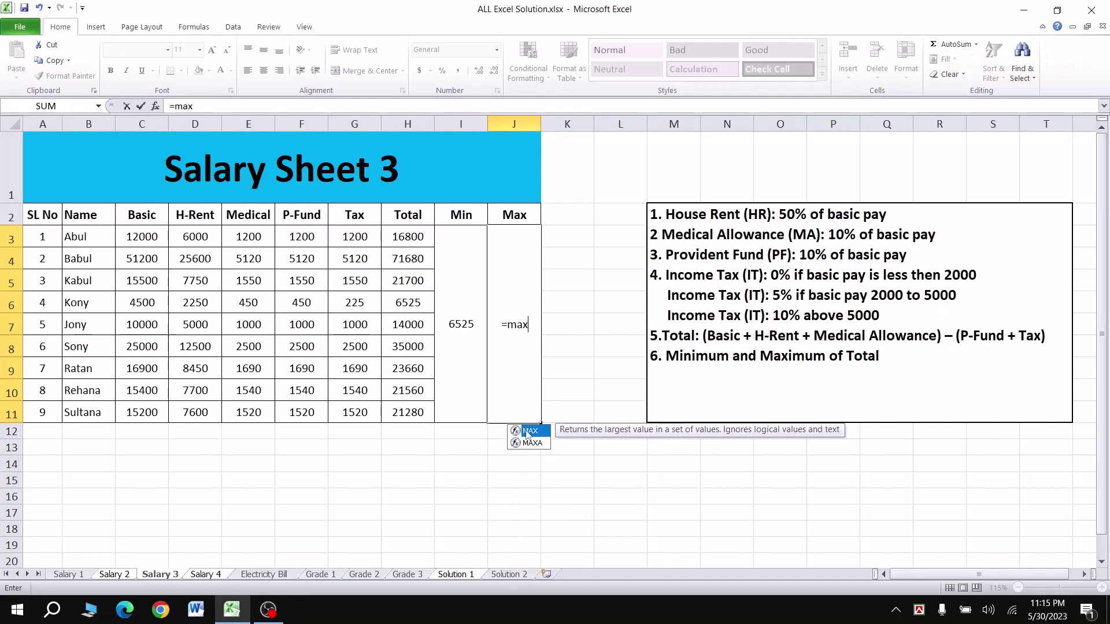
double_click(527, 431)
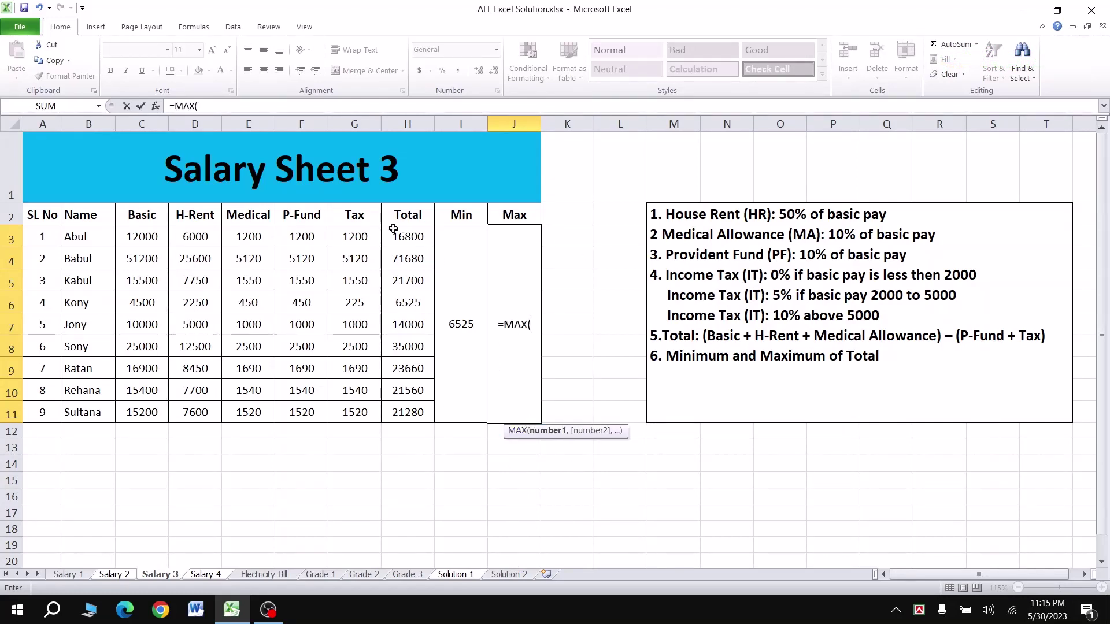
left_click_drag(404, 236, 409, 411)
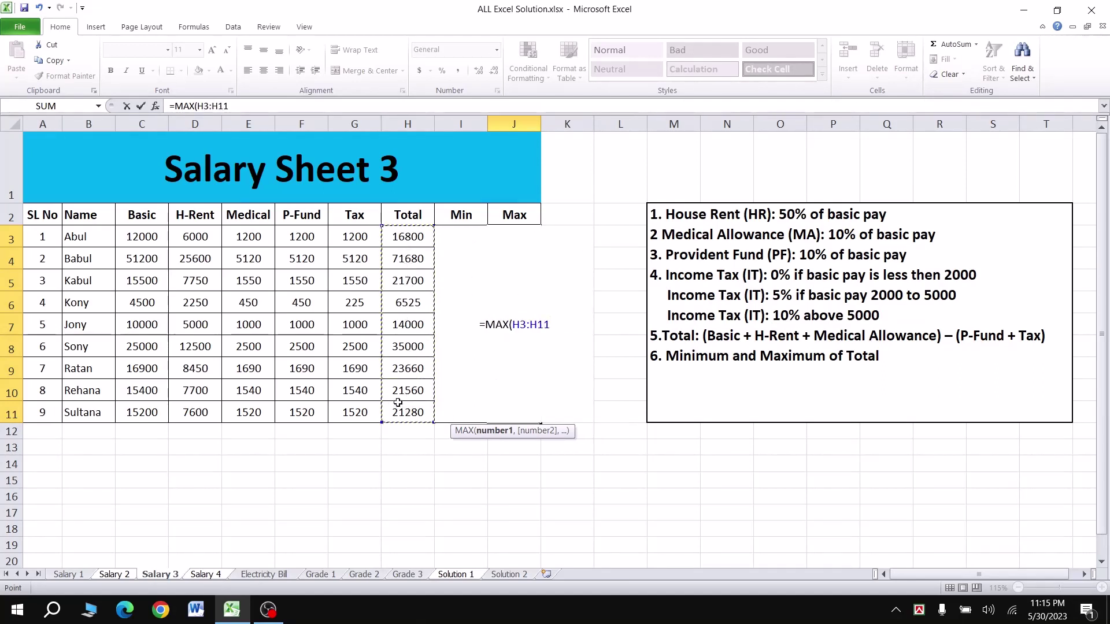
key("Return")
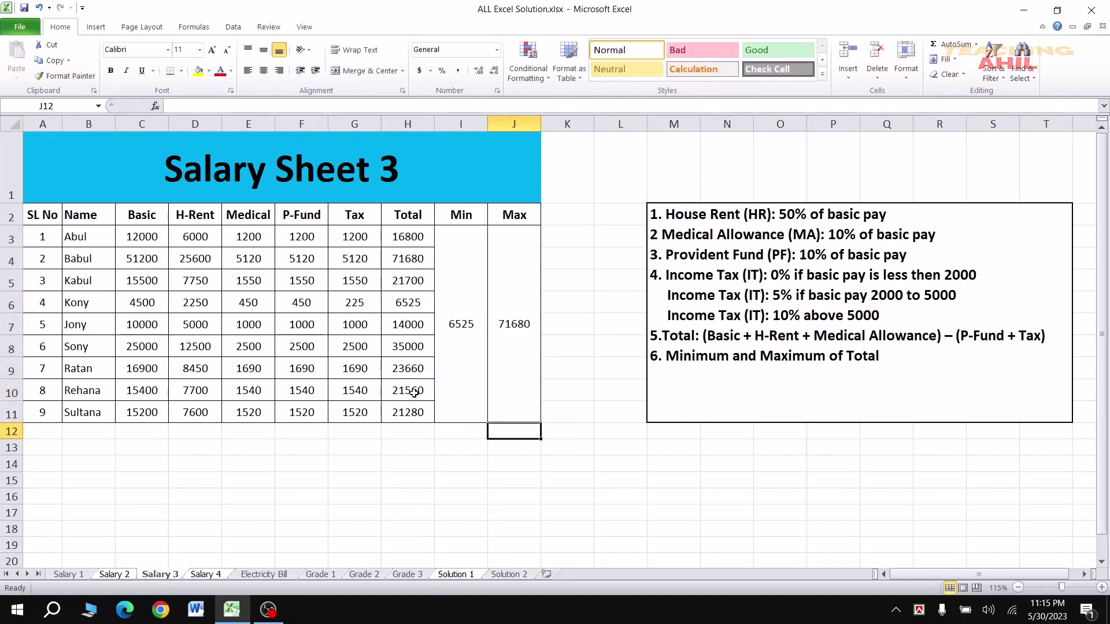